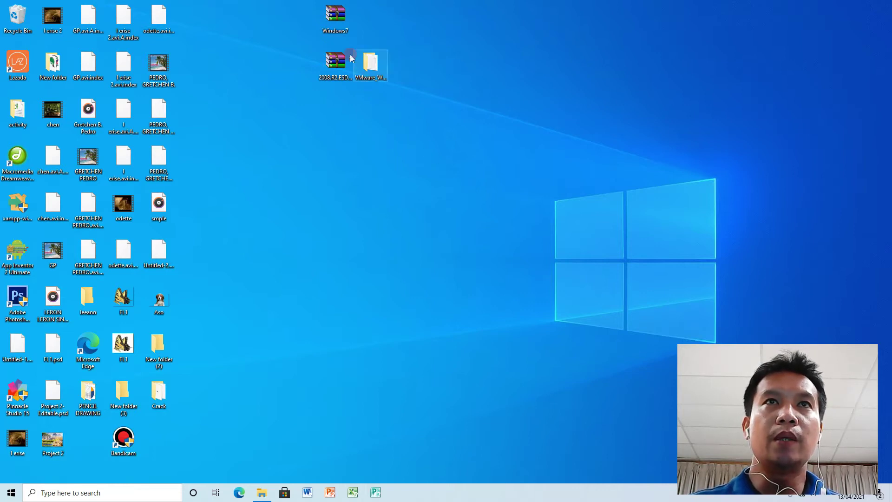
Move the VMware_Workstation_Pro folder below the Windows7 and 2008.R2 archives, then open it.
{"action": "left_click", "coordinate": [371, 66]}
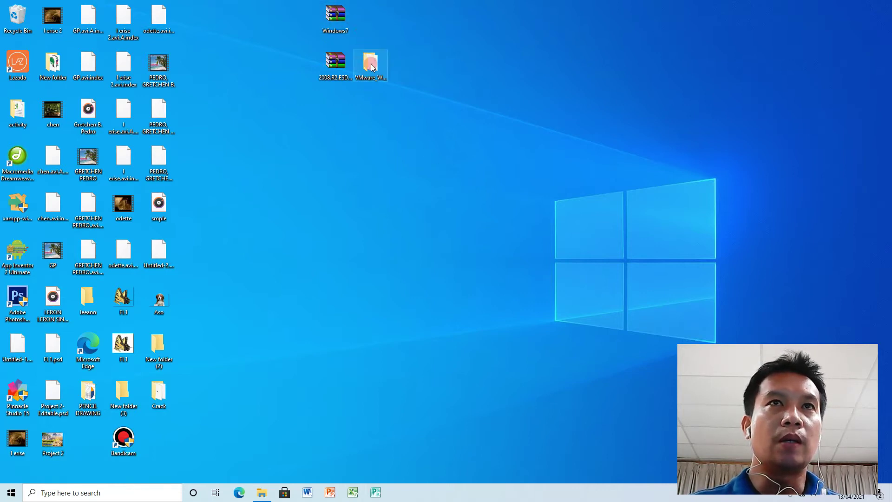
{"action": "left_click_drag", "start_coordinate": [372, 68], "coordinate": [379, 109]}
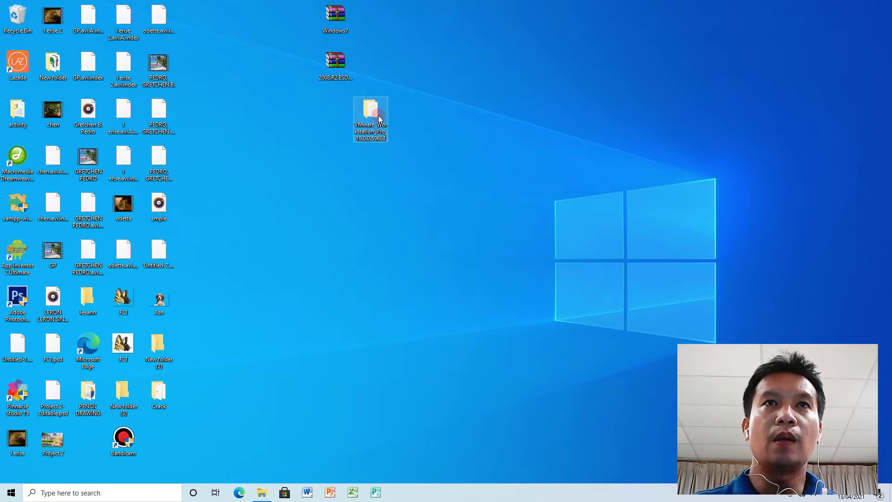
{"action": "left_click_drag", "start_coordinate": [377, 115], "coordinate": [345, 115]}
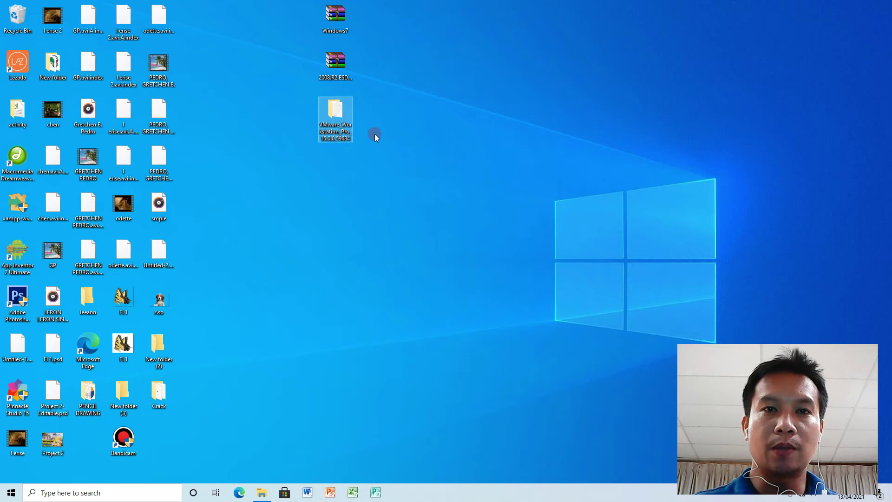
{"action": "double_click", "coordinate": [338, 122]}
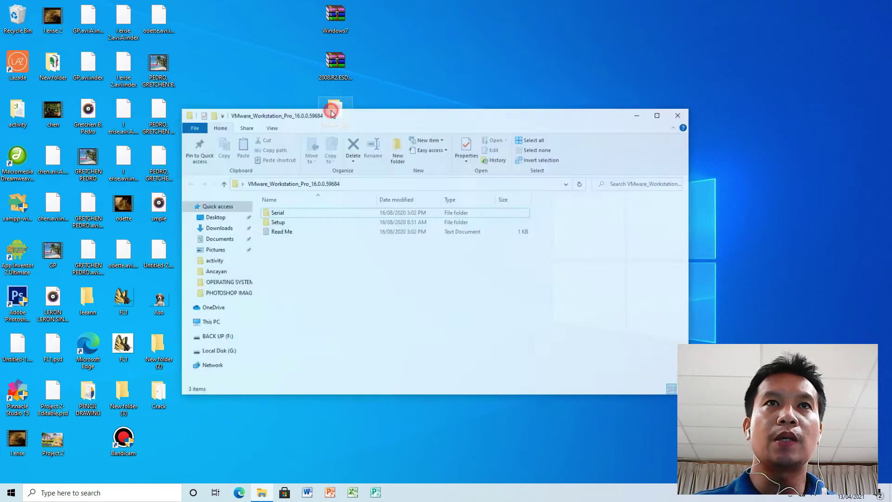
Run the VMware-workstation-full installer from the Setup folder.
{"action": "left_click_drag", "start_coordinate": [385, 104], "coordinate": [424, 86]}
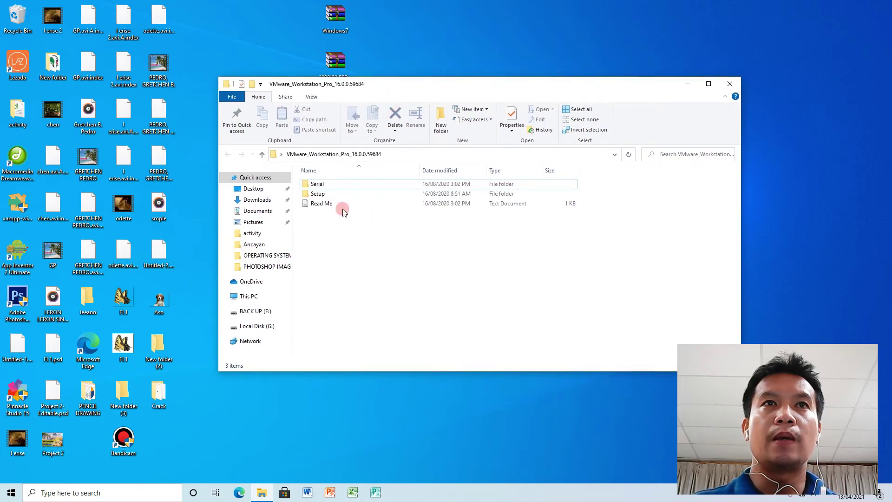
{"action": "double_click", "coordinate": [320, 194]}
{"action": "left_click", "coordinate": [331, 186]}
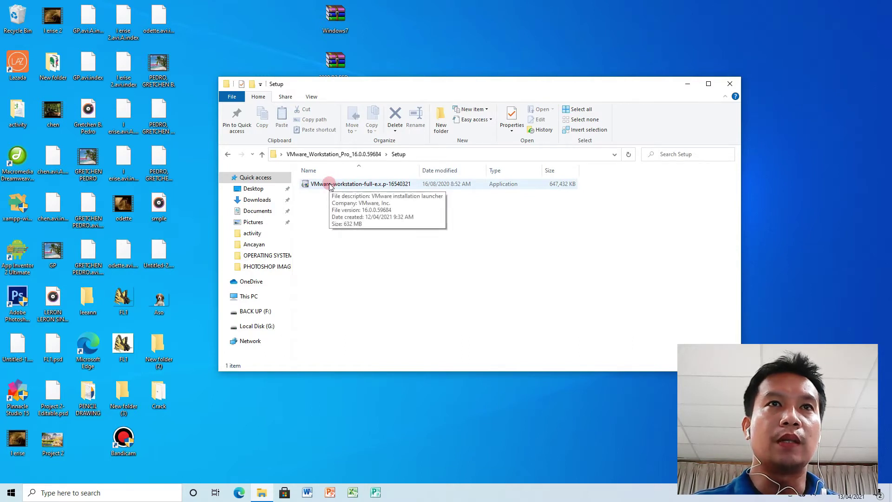
{"action": "double_click", "coordinate": [330, 185]}
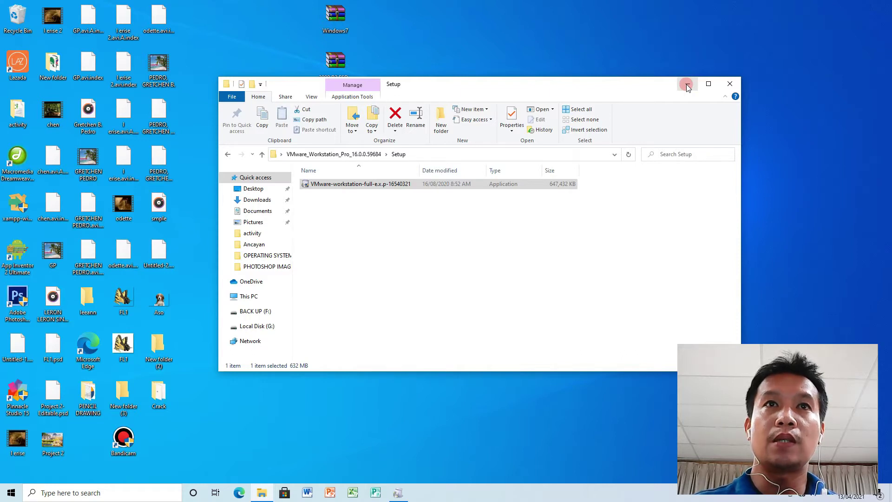
Rearrange the Explorer window on the desktop and minimize the Setup folder window.
{"action": "left_click_drag", "start_coordinate": [465, 90], "coordinate": [459, 152]}
{"action": "left_click", "coordinate": [336, 116]}
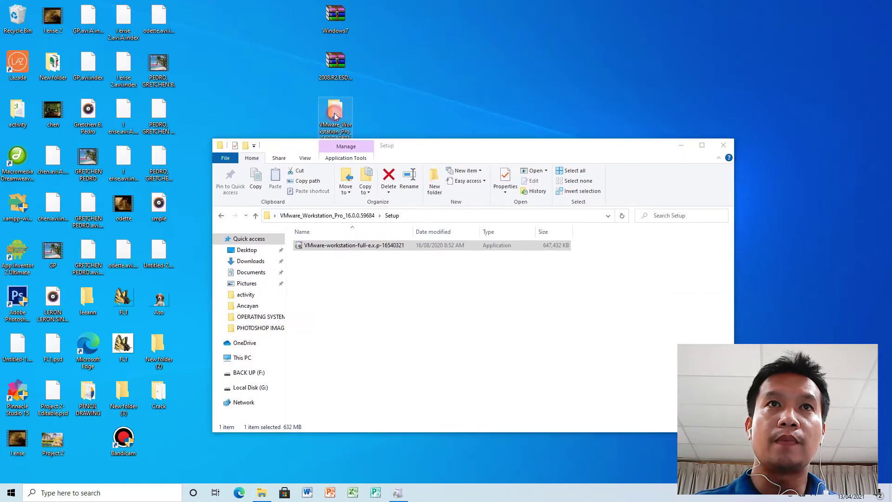
{"action": "left_click_drag", "start_coordinate": [399, 145], "coordinate": [393, 158]}
{"action": "left_click", "coordinate": [336, 112]}
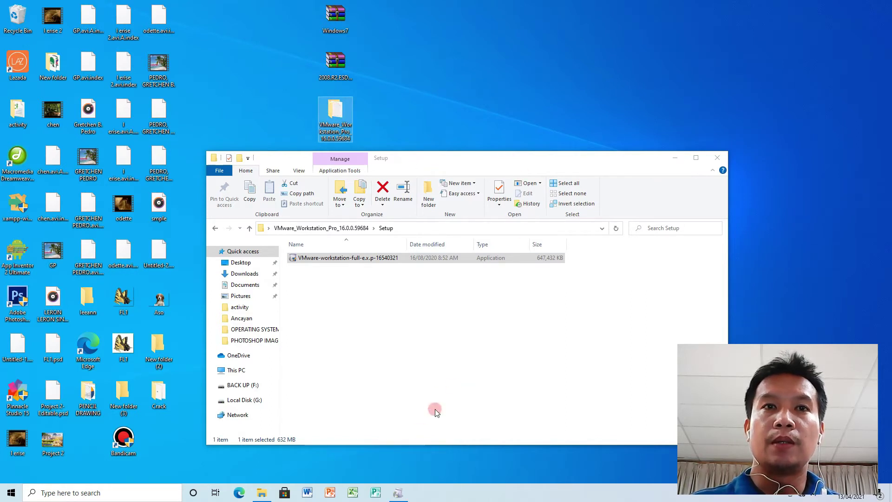
{"action": "left_click", "coordinate": [674, 159]}
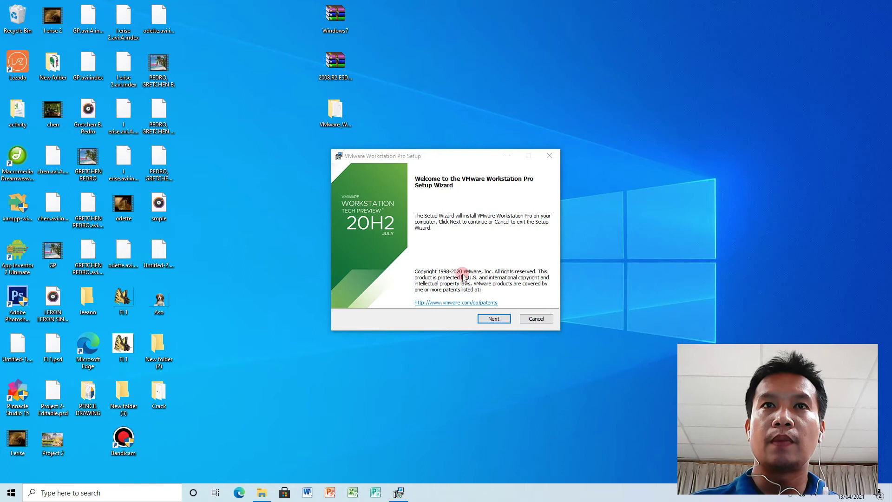
Accept the licence, enable the Enhanced Keyboard Driver, keep both shortcuts, and begin installing.
{"action": "left_click", "coordinate": [495, 320]}
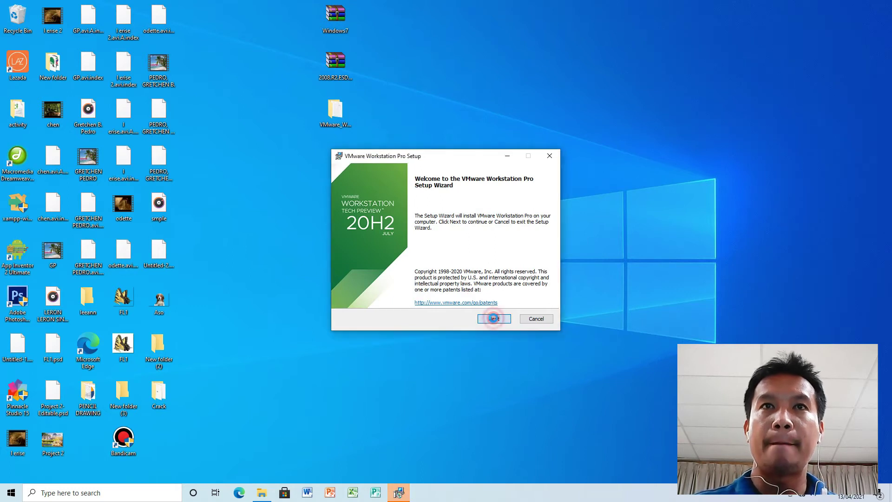
{"action": "left_click", "coordinate": [371, 296]}
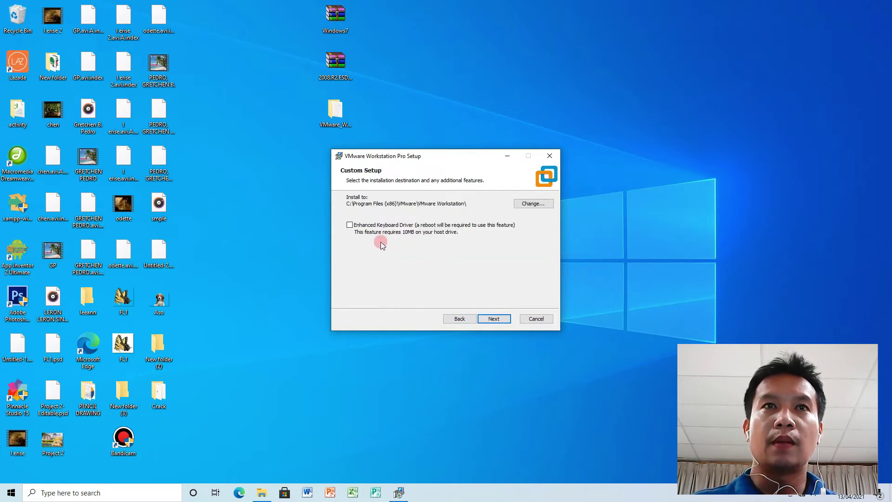
{"action": "left_click", "coordinate": [349, 225]}
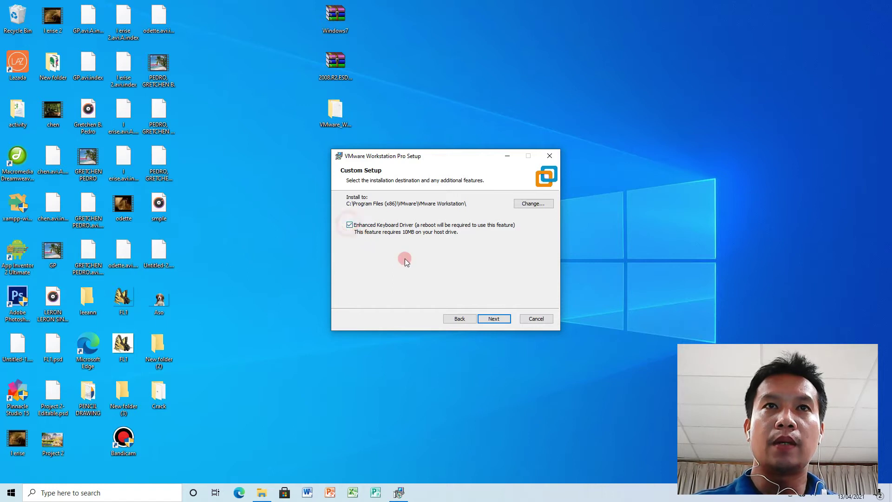
{"action": "left_click", "coordinate": [492, 318]}
{"action": "left_click", "coordinate": [367, 256]}
{"action": "left_click", "coordinate": [492, 318]}
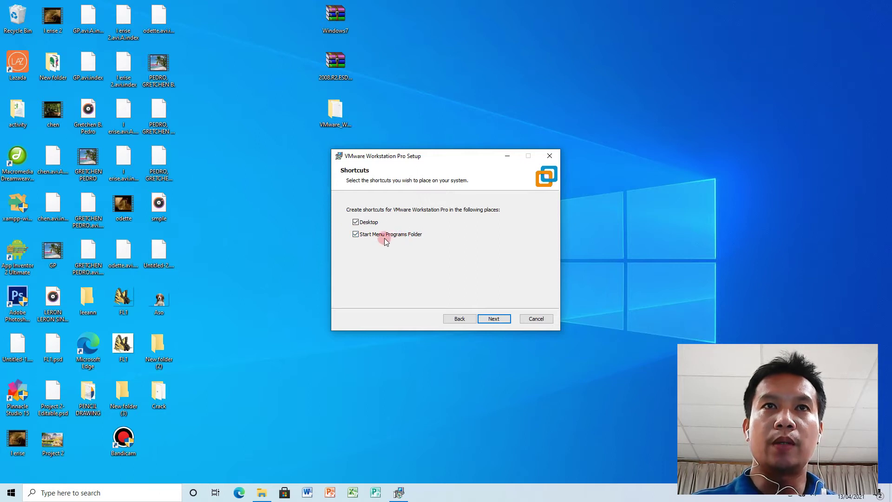
{"action": "left_click", "coordinate": [495, 320]}
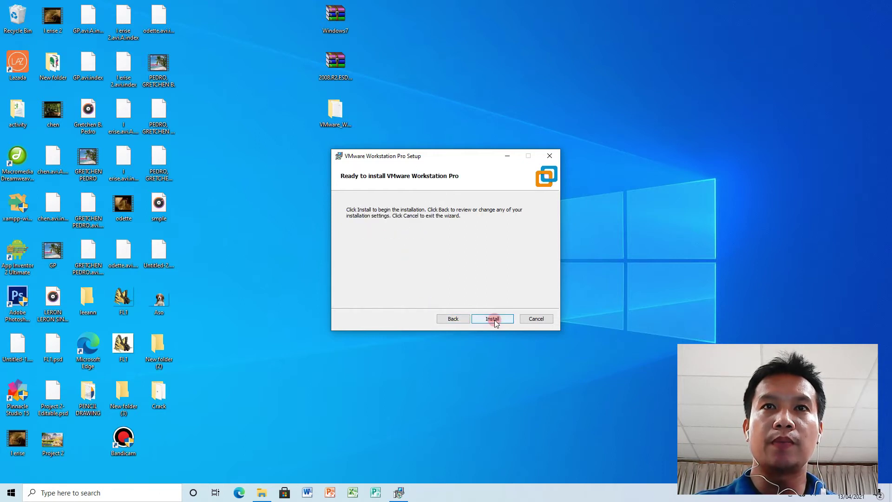
{"action": "left_click", "coordinate": [496, 320]}
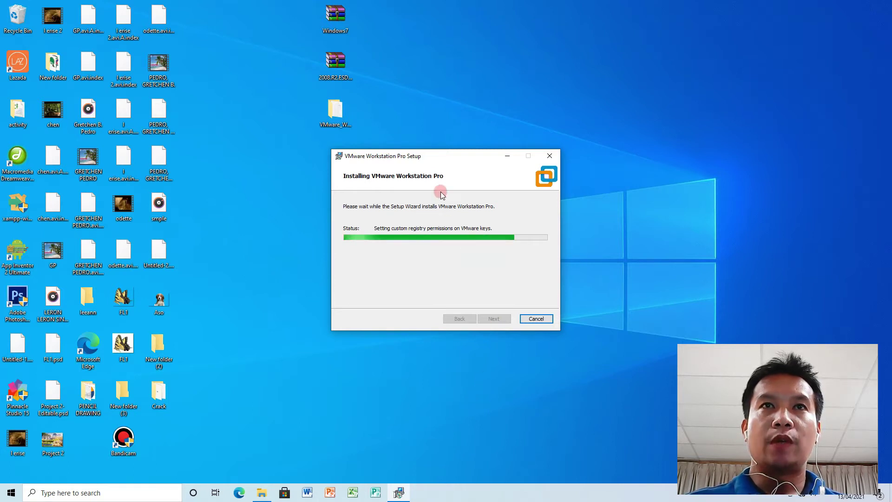
Wait for the VMware installation progress to reach the Completed Setup Wizard page.
{"action": "left_click_drag", "start_coordinate": [428, 156], "coordinate": [495, 92]}
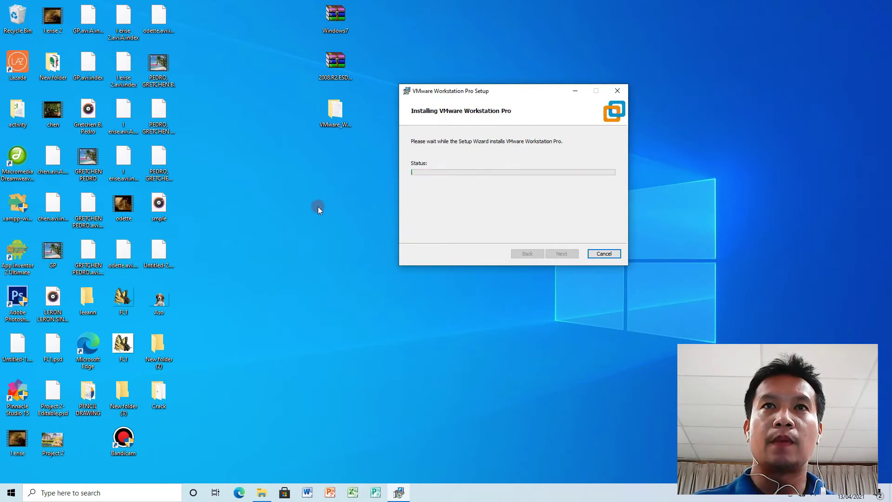
{"action": "left_click_drag", "start_coordinate": [468, 93], "coordinate": [443, 163]}
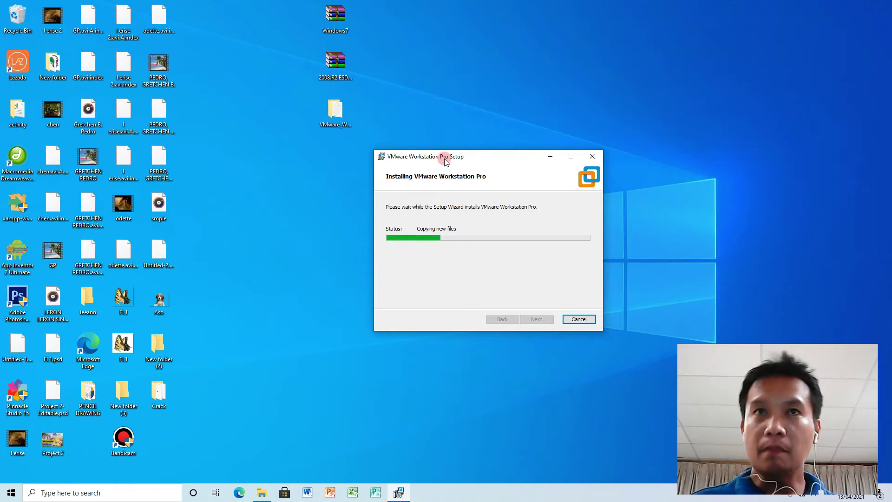
{"action": "left_click_drag", "start_coordinate": [445, 161], "coordinate": [463, 100]}
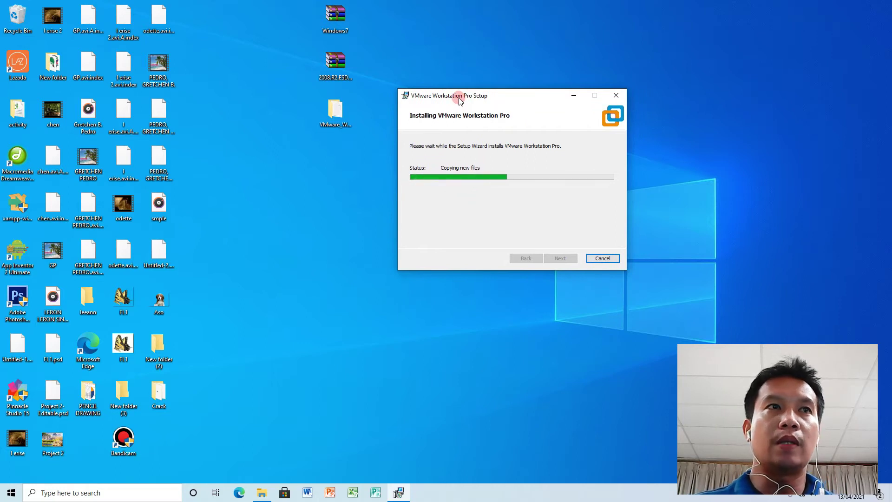
{"action": "left_click_drag", "start_coordinate": [460, 99], "coordinate": [420, 186]}
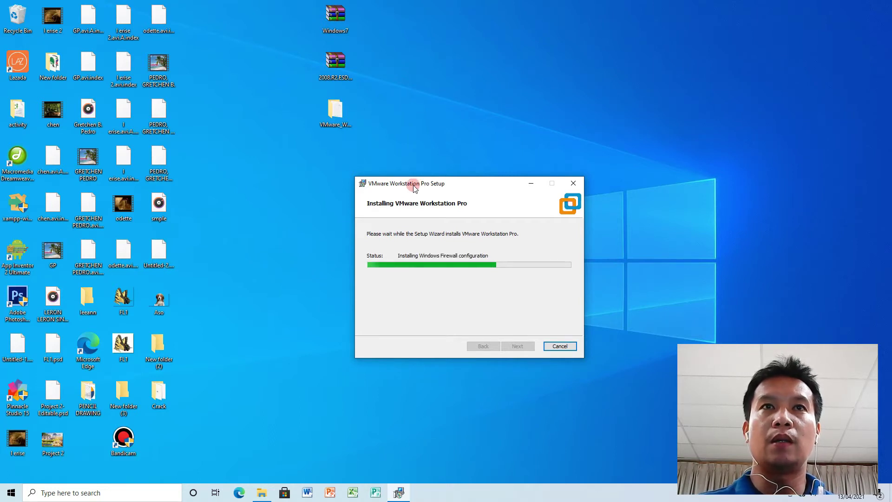
{"action": "left_click_drag", "start_coordinate": [411, 186], "coordinate": [312, 170]}
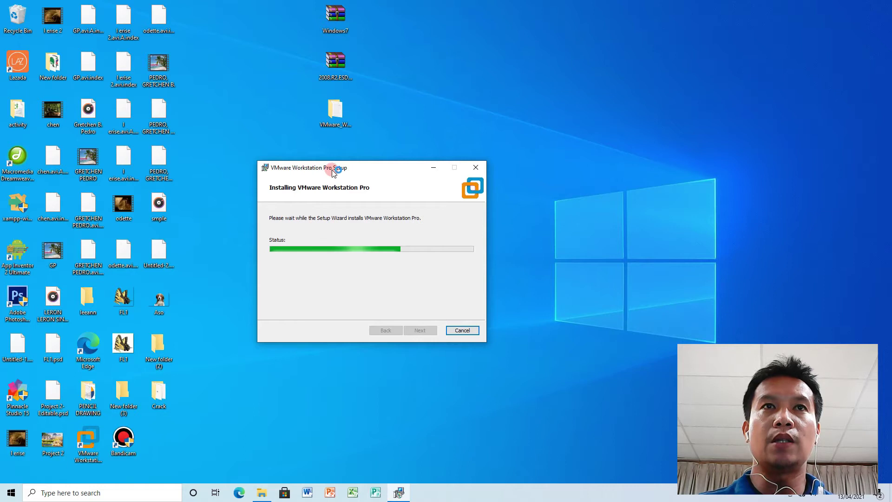
{"action": "left_click_drag", "start_coordinate": [333, 171], "coordinate": [321, 174]}
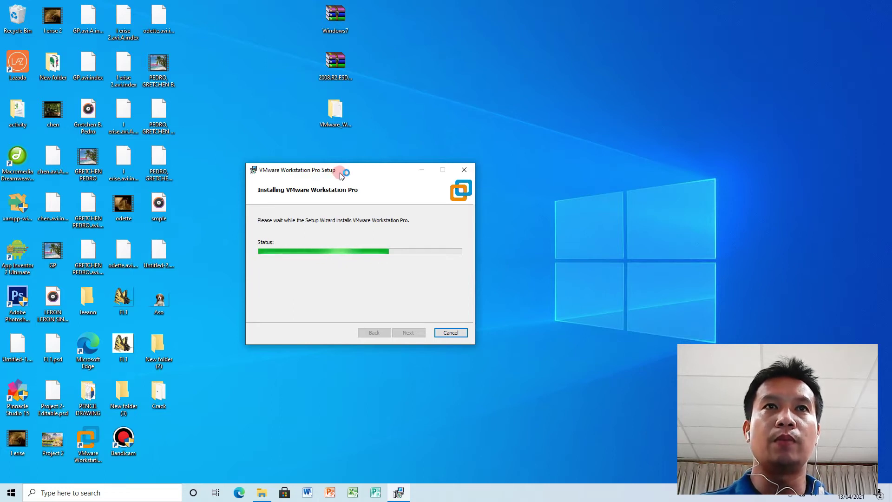
{"action": "left_click_drag", "start_coordinate": [340, 172], "coordinate": [335, 172]}
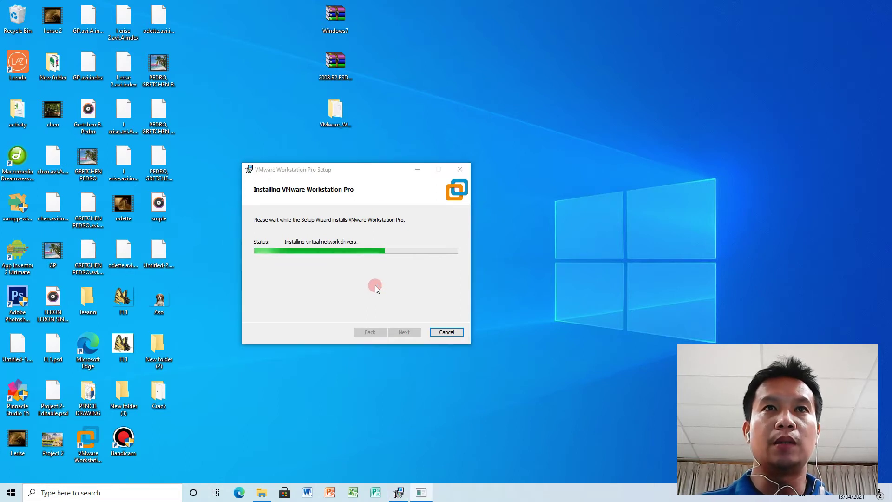
{"action": "left_click_drag", "start_coordinate": [373, 171], "coordinate": [413, 180]}
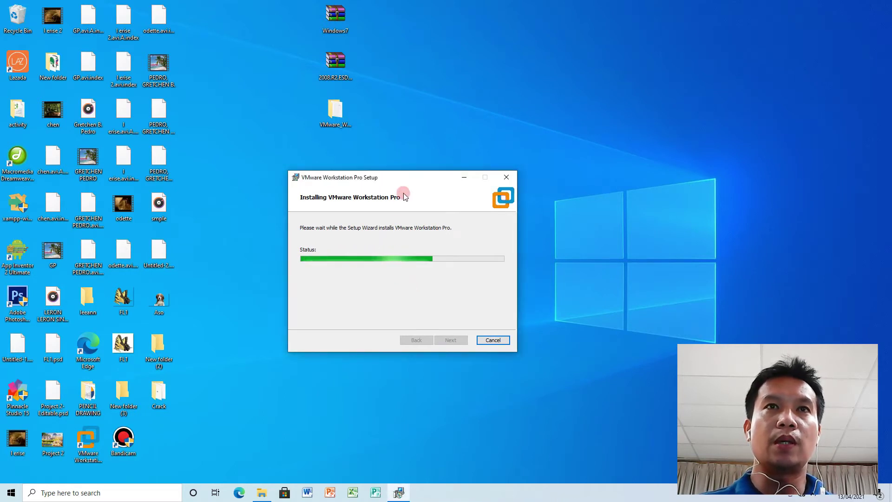
{"action": "left_click_drag", "start_coordinate": [409, 177], "coordinate": [519, 119]}
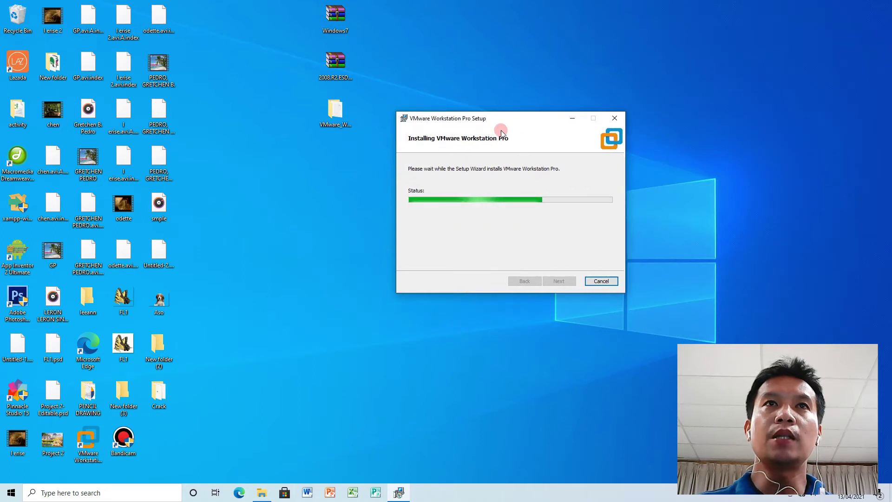
{"action": "left_click", "coordinate": [339, 65]}
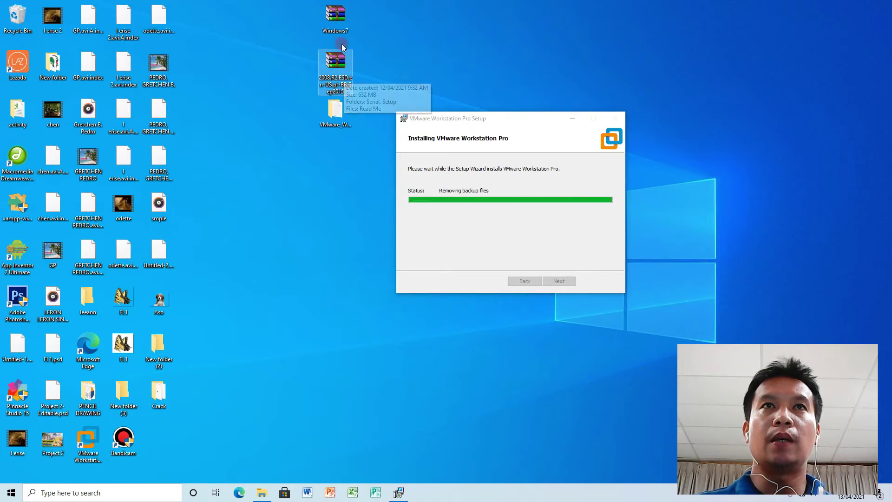
{"action": "left_click", "coordinate": [336, 18]}
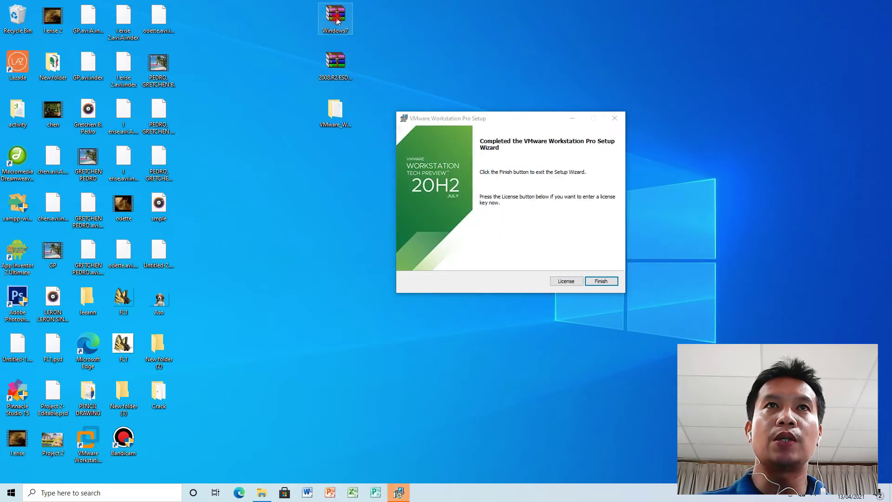
Finish the setup wizard, answer Yes to the restart prompt, and start VMware Workstation Pro.
{"action": "left_click", "coordinate": [331, 65]}
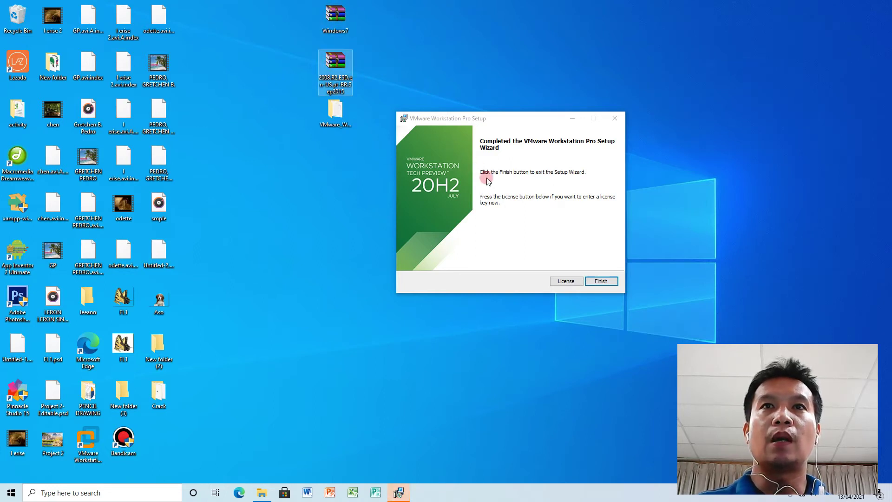
{"action": "left_click_drag", "start_coordinate": [491, 112], "coordinate": [393, 141]}
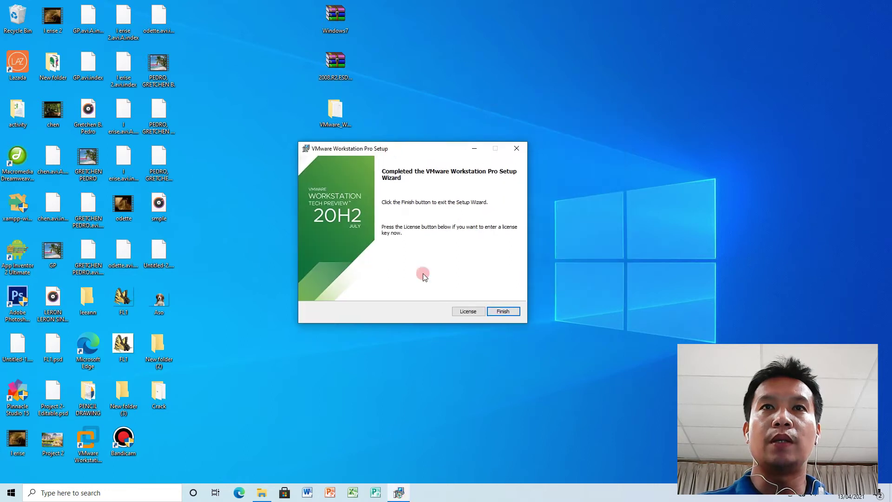
{"action": "left_click", "coordinate": [506, 311]}
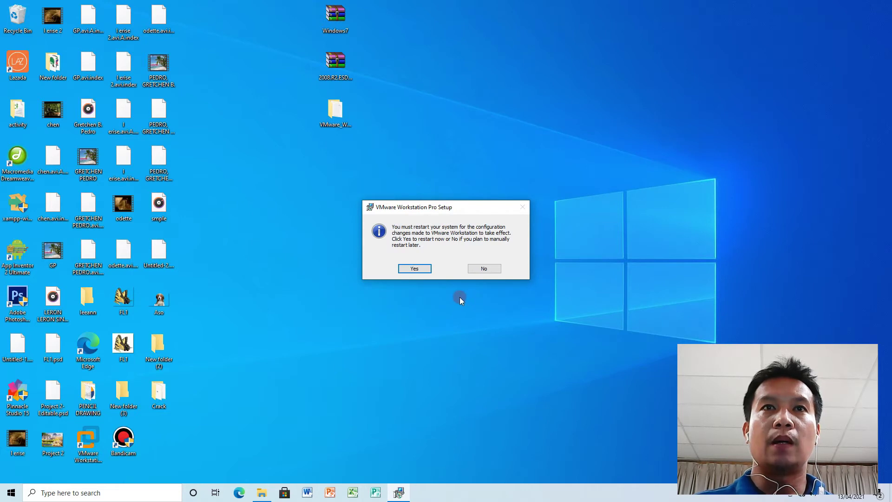
{"action": "left_click_drag", "start_coordinate": [427, 206], "coordinate": [453, 183]}
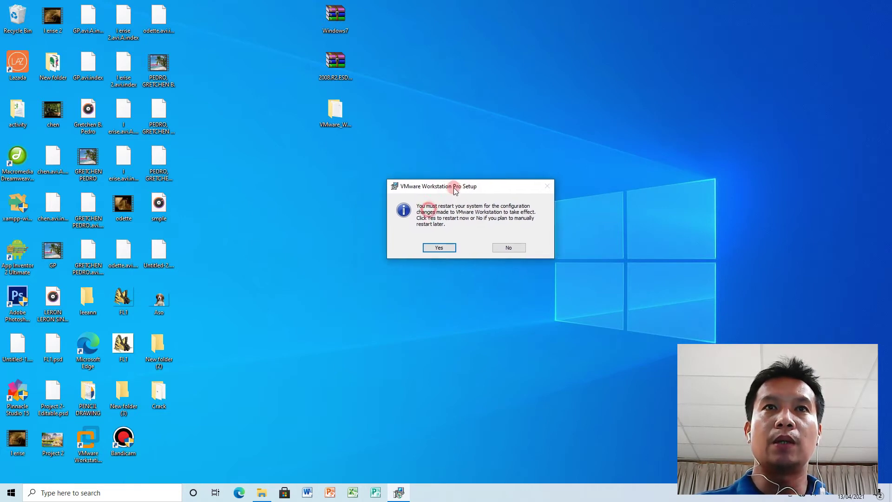
{"action": "left_click", "coordinate": [440, 245]}
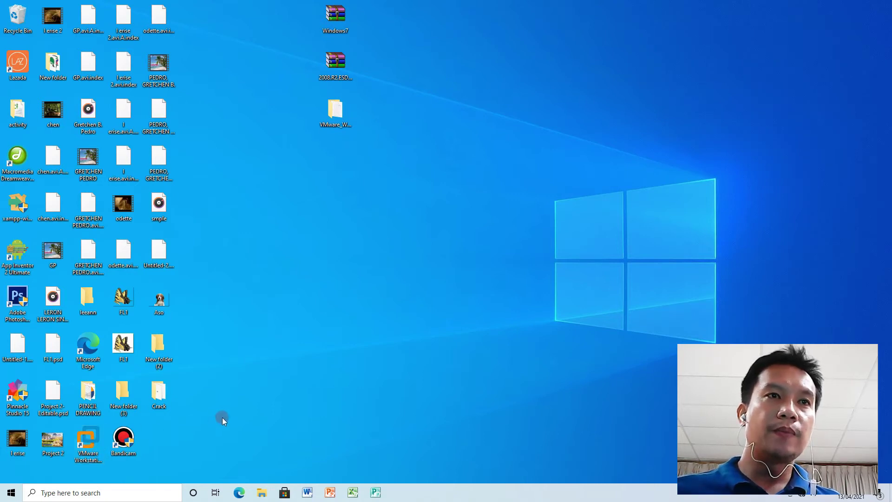
{"action": "left_click", "coordinate": [86, 440]}
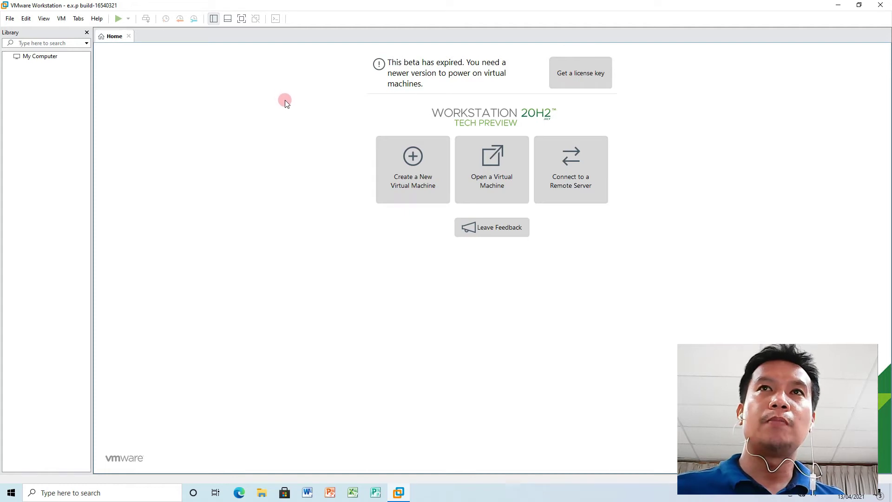
Minimize VMware Workstation to get back to the desktop.
{"action": "left_click", "coordinate": [838, 6]}
Open the VMware_Workstation_Pro folder, select Serial, then bring VMware Workstation back to the front.
{"action": "left_click", "coordinate": [333, 113]}
{"action": "double_click", "coordinate": [333, 112]}
{"action": "left_click", "coordinate": [307, 257]}
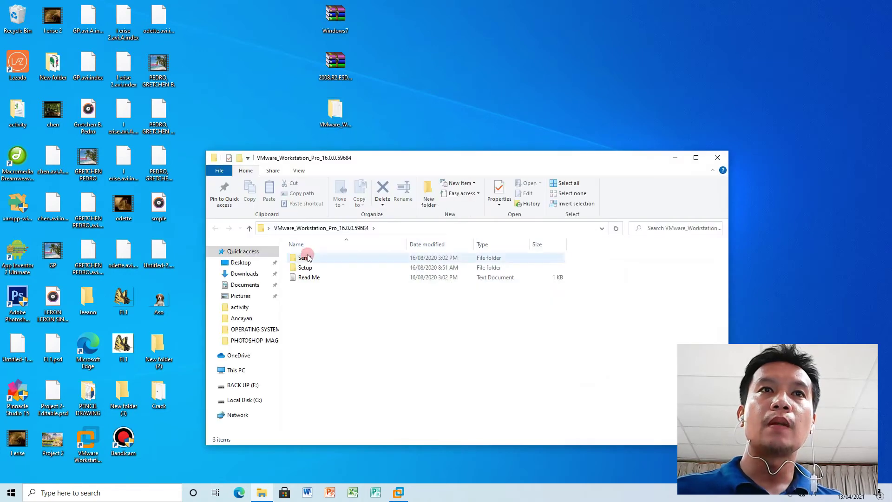
{"action": "left_click", "coordinate": [397, 158]}
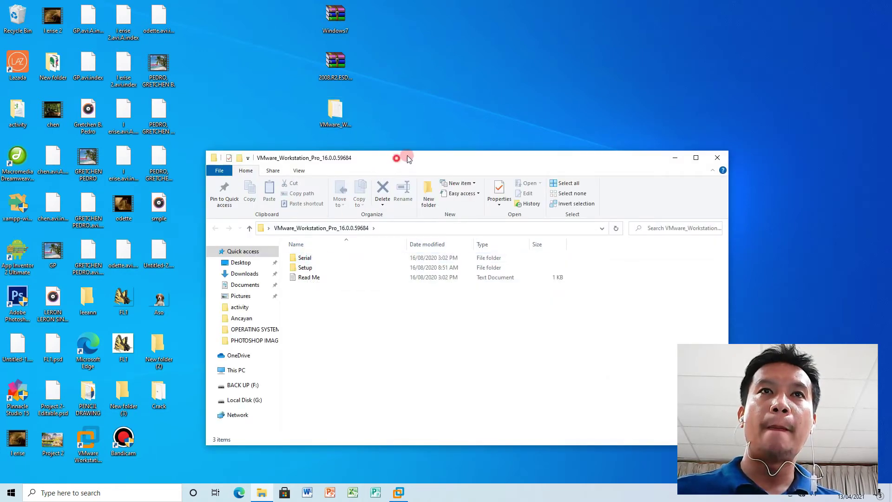
{"action": "left_click_drag", "start_coordinate": [407, 155], "coordinate": [443, 106]}
{"action": "left_click", "coordinate": [827, 283]}
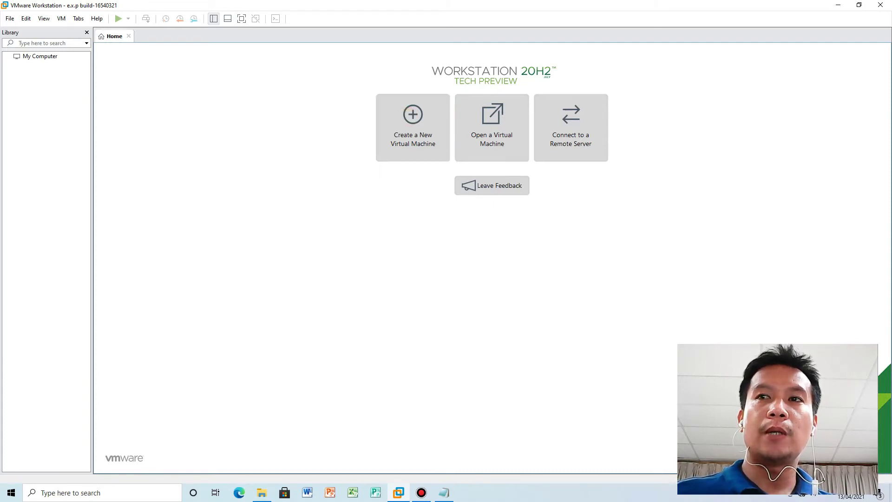
Show the desktop, select the Windows7 and 2008.R2.ESD files, and return to VMware Workstation.
{"action": "left_click", "coordinate": [890, 492]}
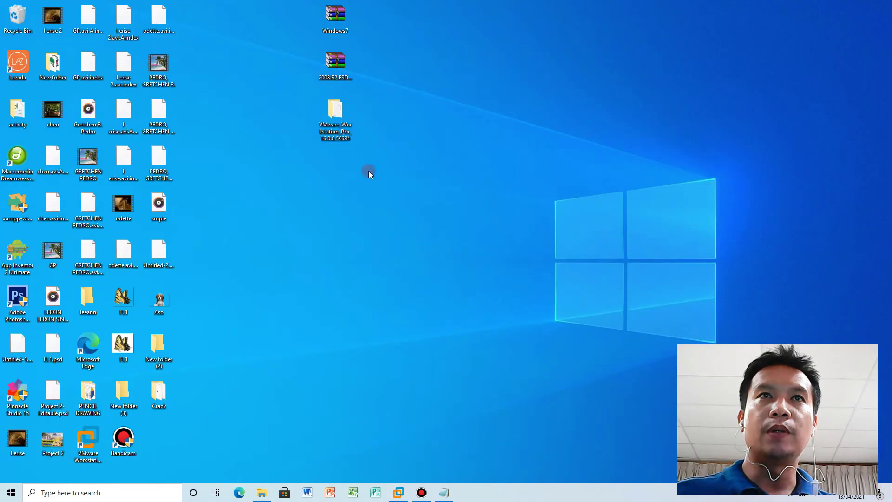
{"action": "left_click_drag", "start_coordinate": [249, 11], "coordinate": [354, 70]}
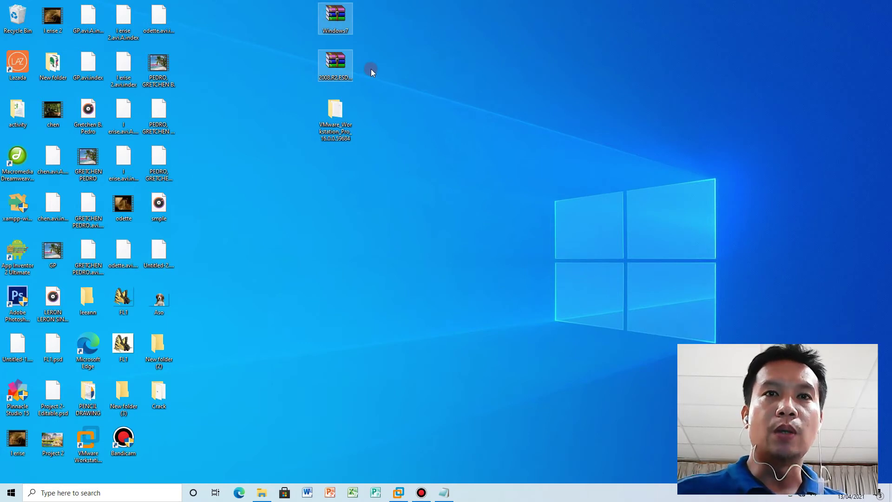
{"action": "left_click", "coordinate": [399, 493]}
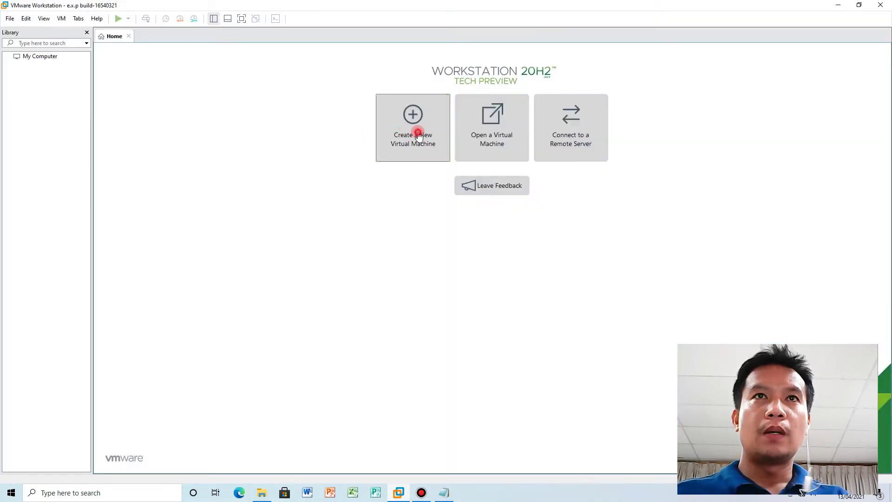
Start a new Typical virtual machine and choose installing from a disc image file.
{"action": "left_click", "coordinate": [413, 138]}
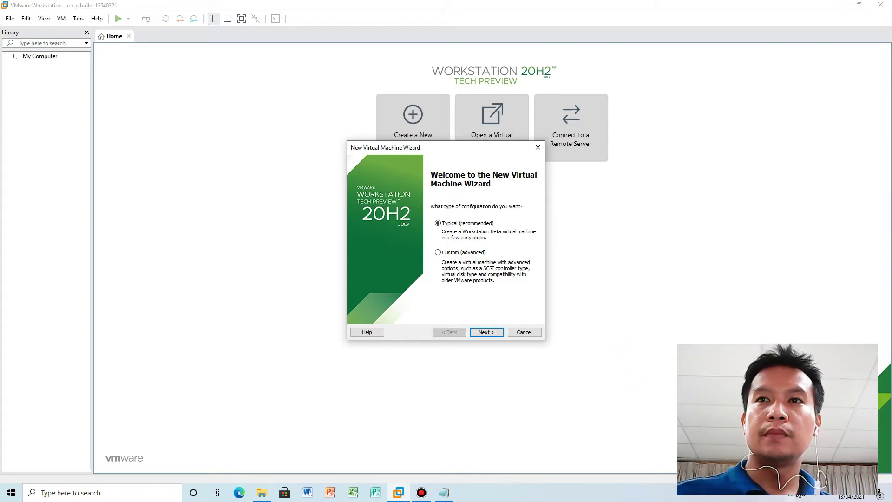
{"action": "left_click", "coordinate": [780, 498]}
{"action": "left_click", "coordinate": [780, 471]}
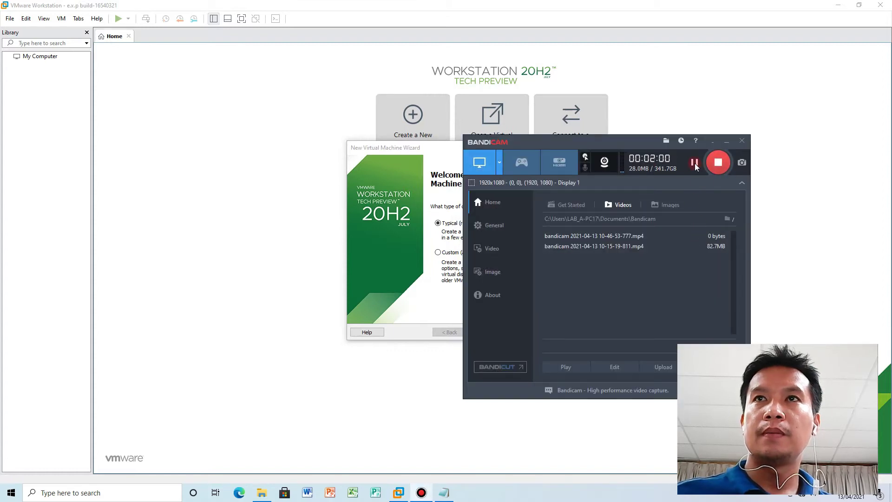
{"action": "left_click", "coordinate": [695, 165]}
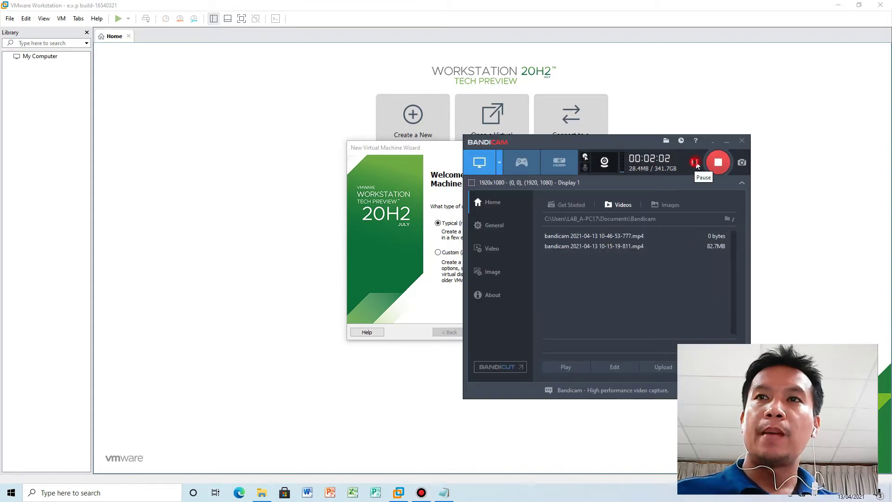
{"action": "left_click", "coordinate": [713, 141]}
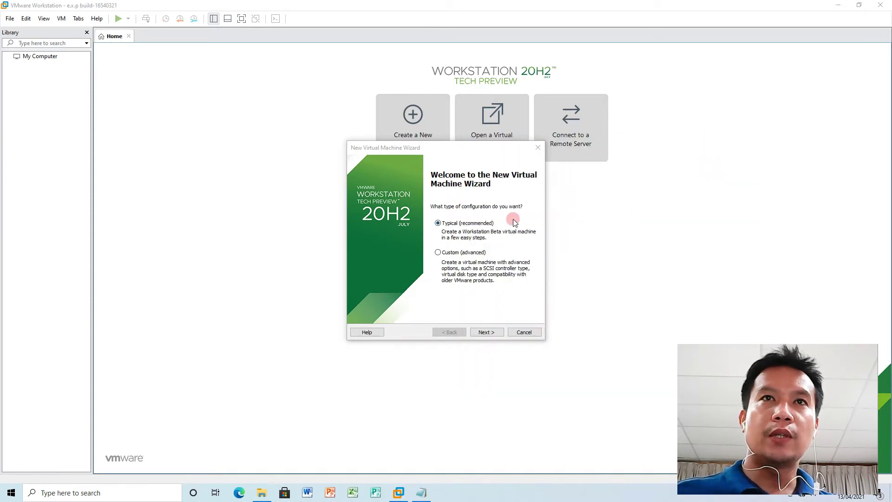
{"action": "left_click_drag", "start_coordinate": [460, 149], "coordinate": [227, 99]}
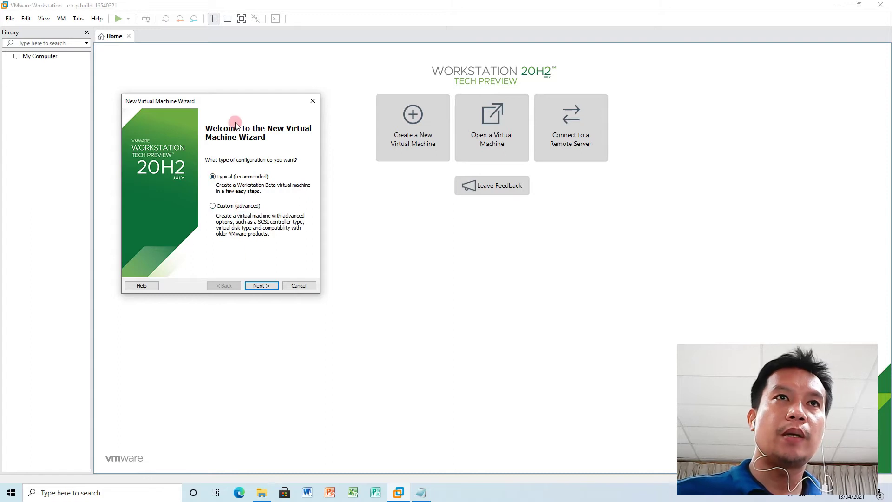
{"action": "left_click_drag", "start_coordinate": [228, 108], "coordinate": [252, 129]}
{"action": "left_click", "coordinate": [284, 308]}
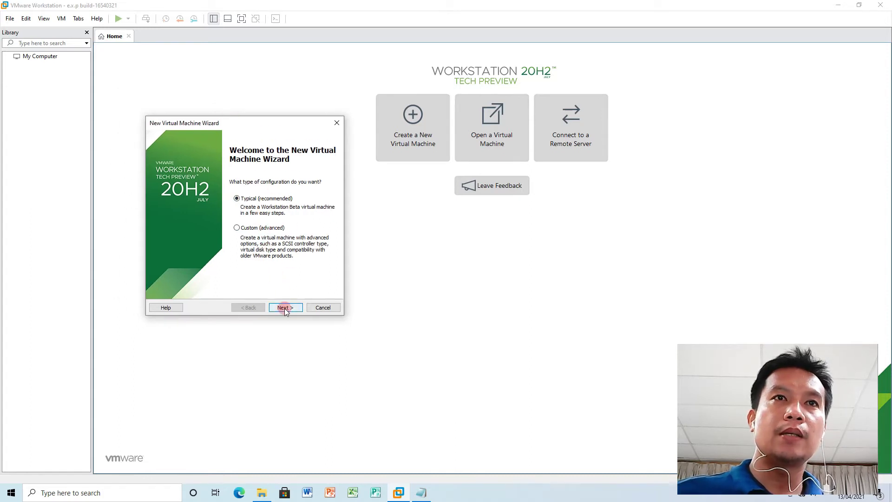
{"action": "left_click_drag", "start_coordinate": [231, 124], "coordinate": [464, 209]}
{"action": "left_click", "coordinate": [422, 302]}
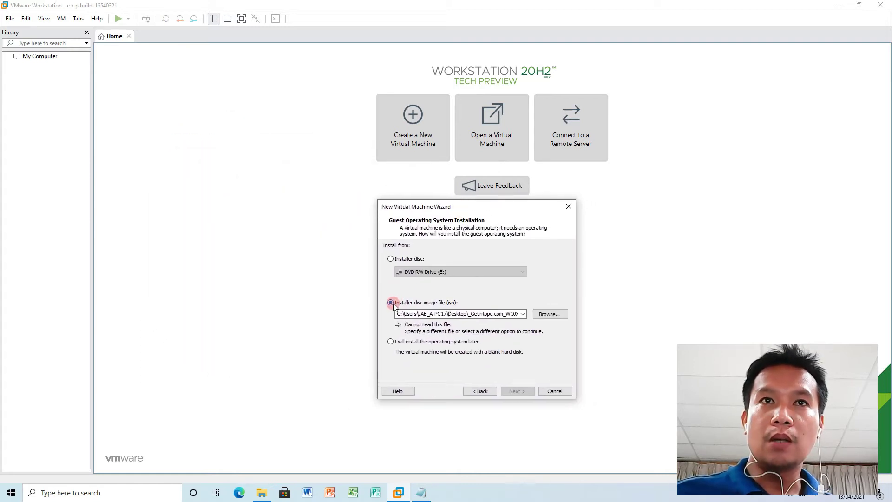
Set the installer disc image to the Windows7 ISO on the Desktop and continue to Easy Install.
{"action": "left_click", "coordinate": [464, 312]}
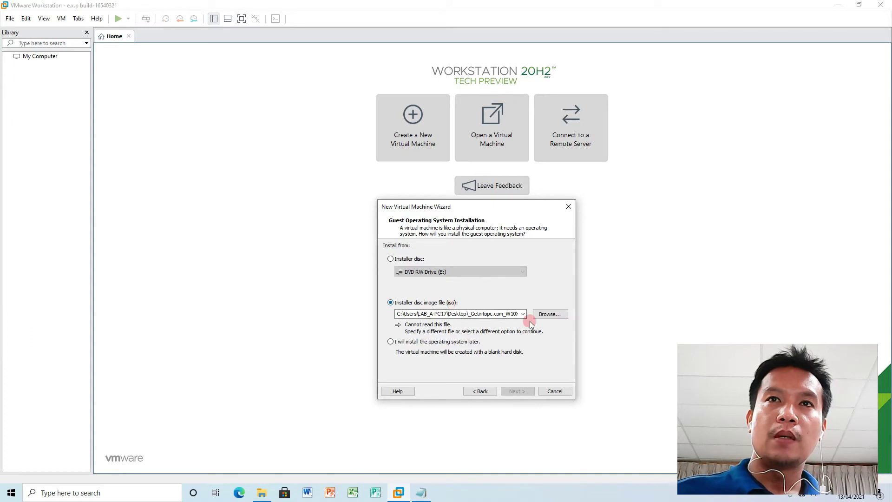
{"action": "left_click", "coordinate": [550, 314]}
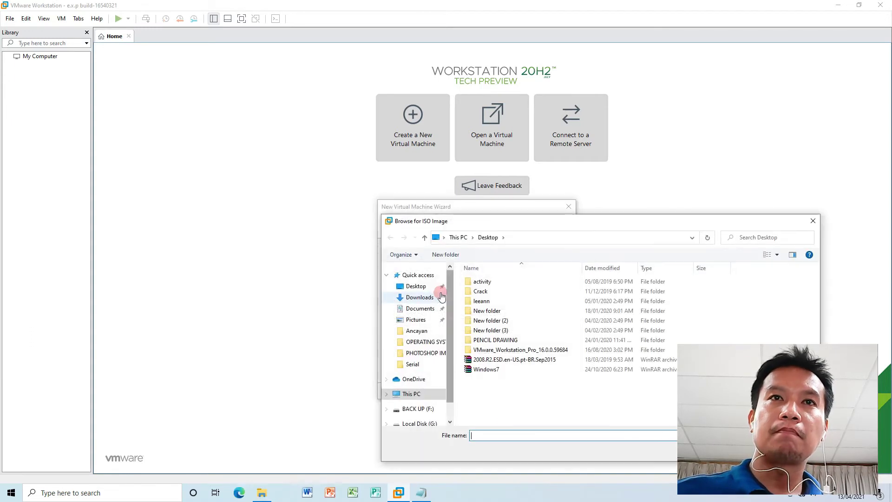
{"action": "left_click_drag", "start_coordinate": [484, 224], "coordinate": [242, 113]}
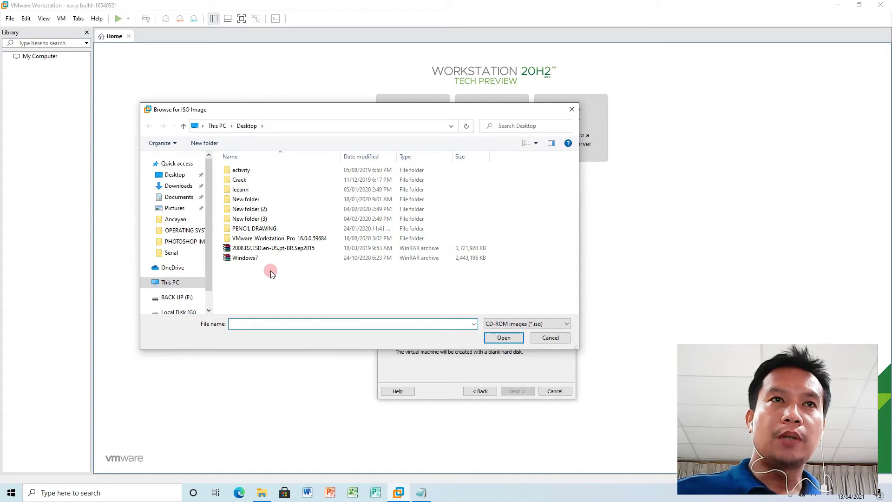
{"action": "left_click", "coordinate": [249, 259]}
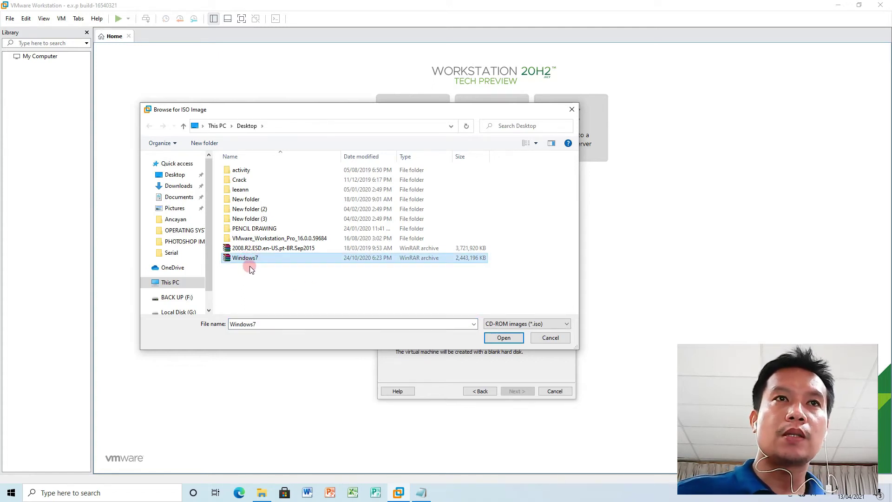
{"action": "left_click", "coordinate": [503, 338]}
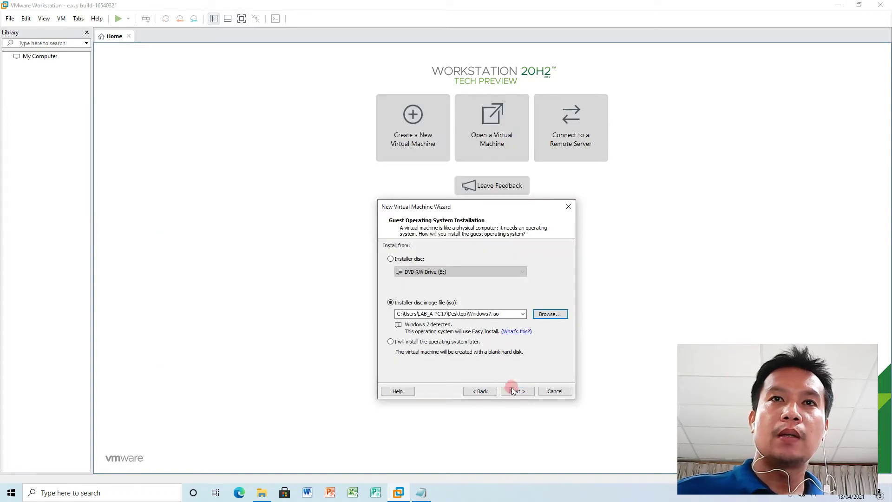
{"action": "left_click", "coordinate": [513, 389]}
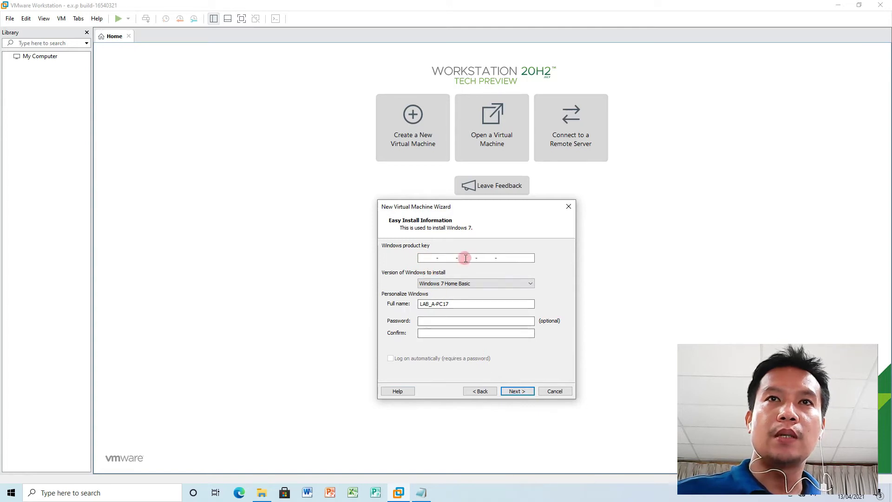
Pick Windows 7 Ultimate, leave the product key blank, and confirm continuing without it.
{"action": "left_click", "coordinate": [511, 255]}
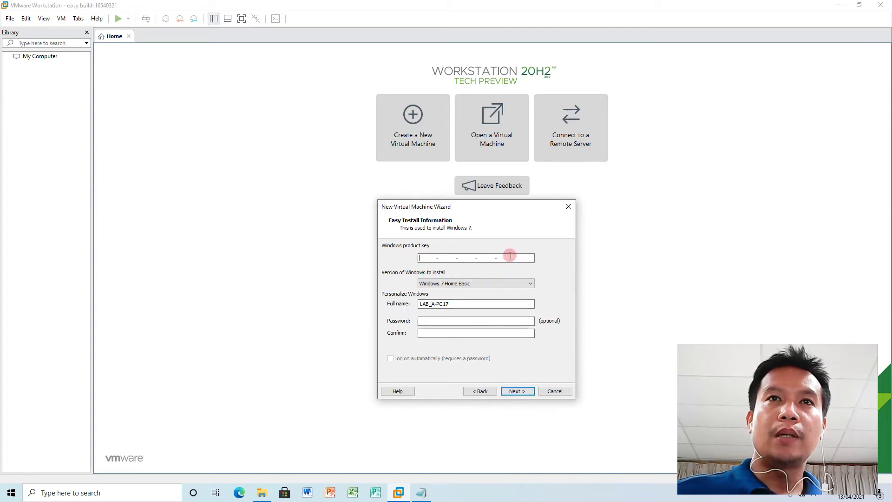
{"action": "left_click", "coordinate": [492, 281]}
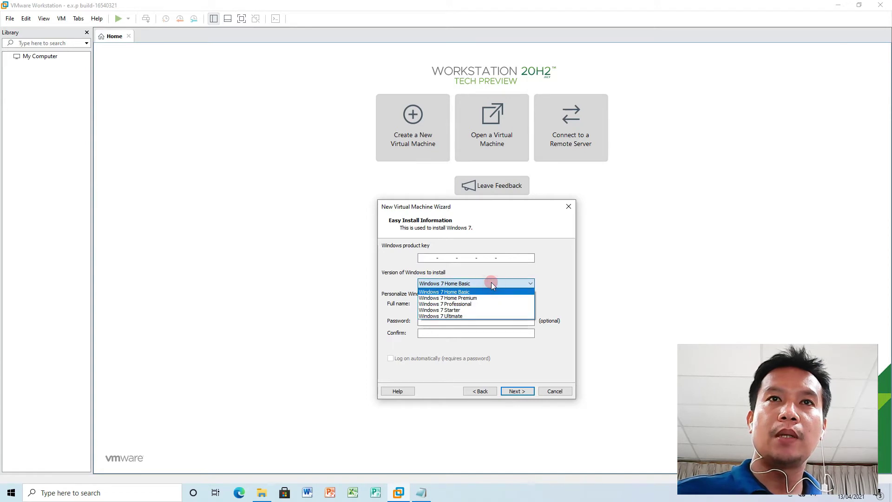
{"action": "left_click", "coordinate": [454, 317]}
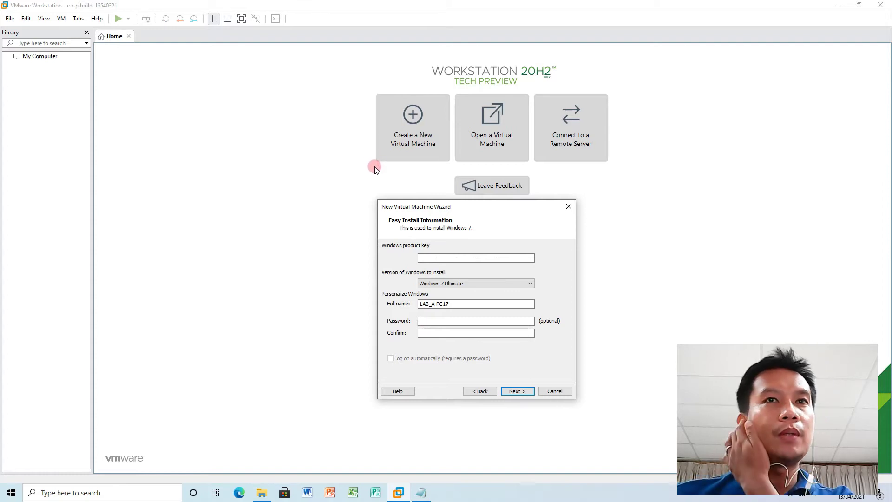
{"action": "left_click", "coordinate": [519, 391]}
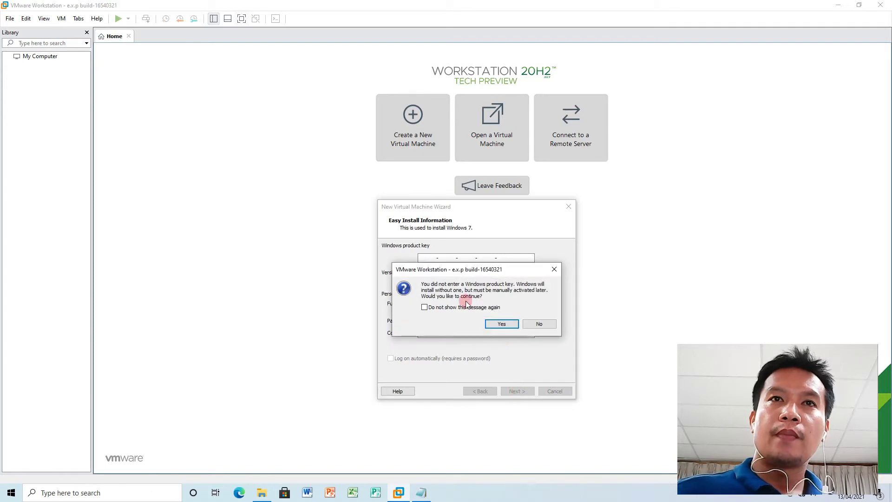
{"action": "left_click", "coordinate": [500, 325]}
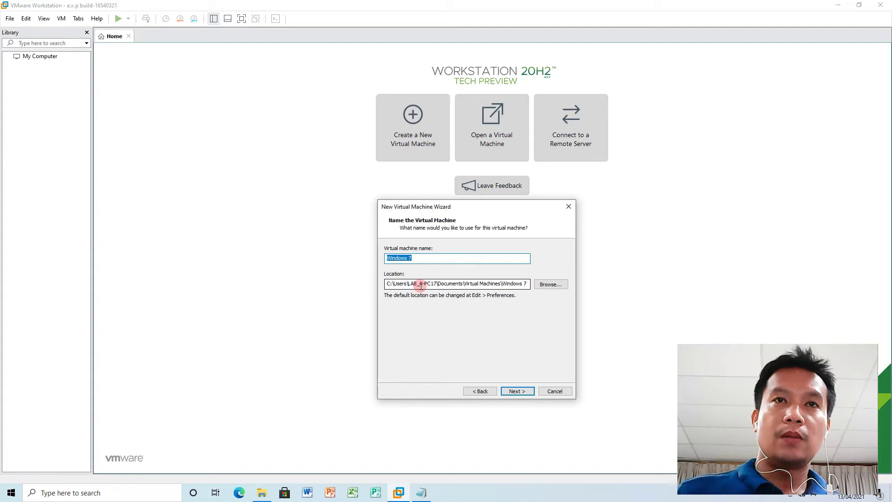
Name the machine Client-PC and keep the 60 GB disk split into multiple files.
{"action": "type", "text": "C"}
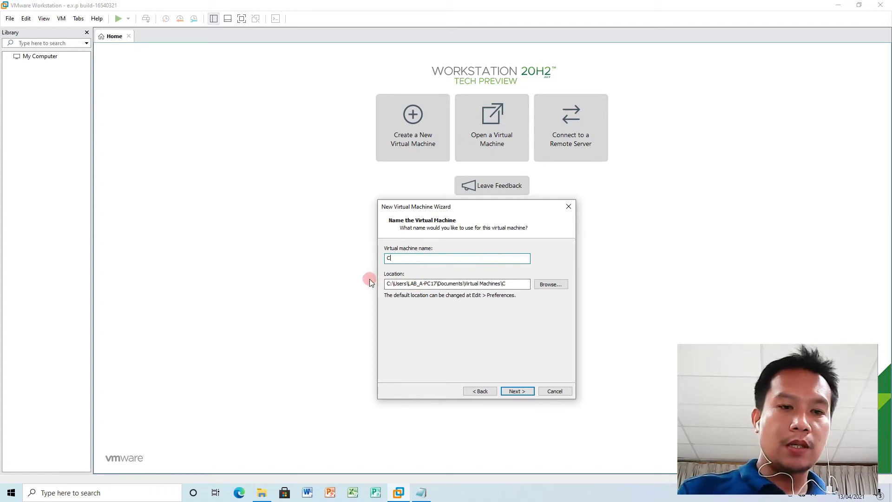
{"action": "type", "text": "lient"}
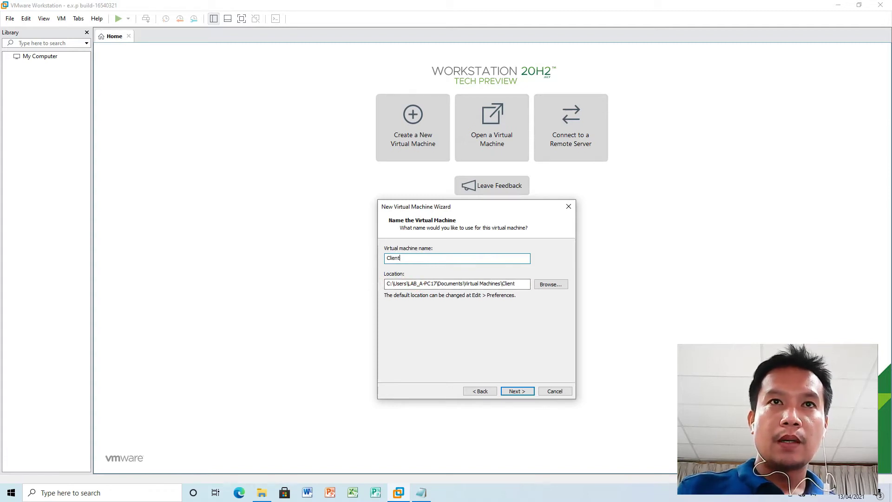
{"action": "type", "text": "-PC"}
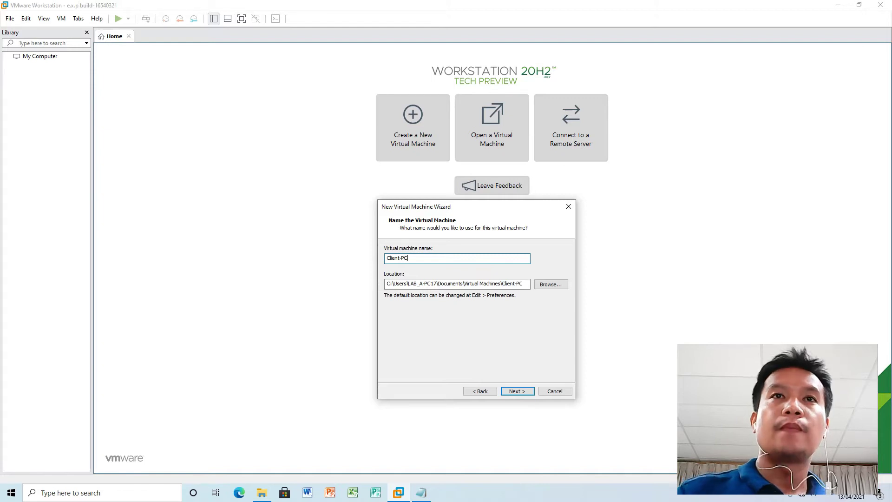
{"action": "left_click", "coordinate": [511, 392]}
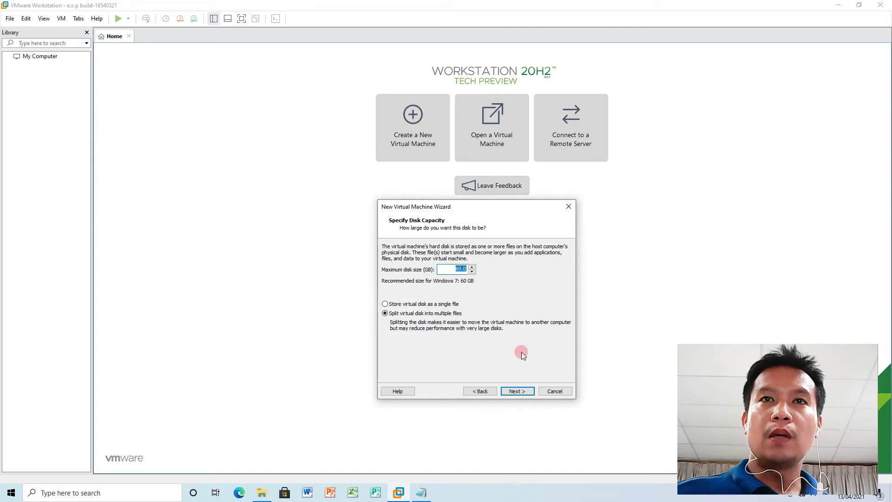
{"action": "left_click", "coordinate": [517, 391]}
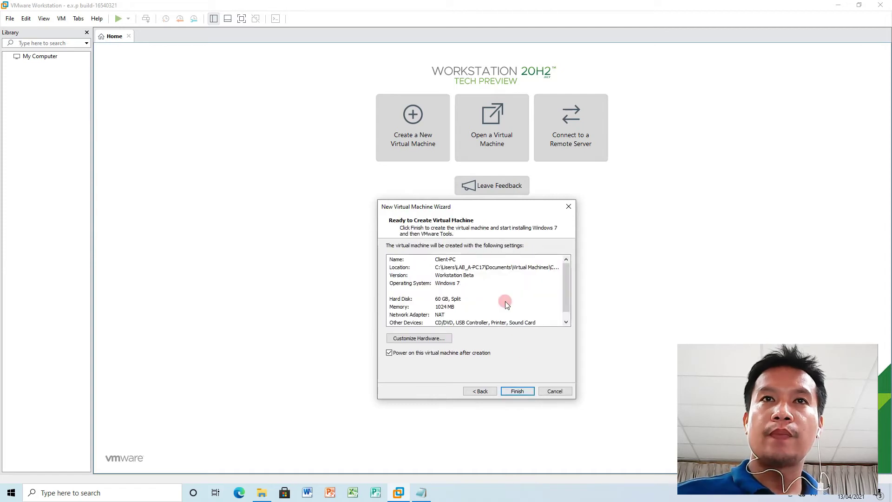
{"action": "left_click_drag", "start_coordinate": [566, 284], "coordinate": [563, 294]}
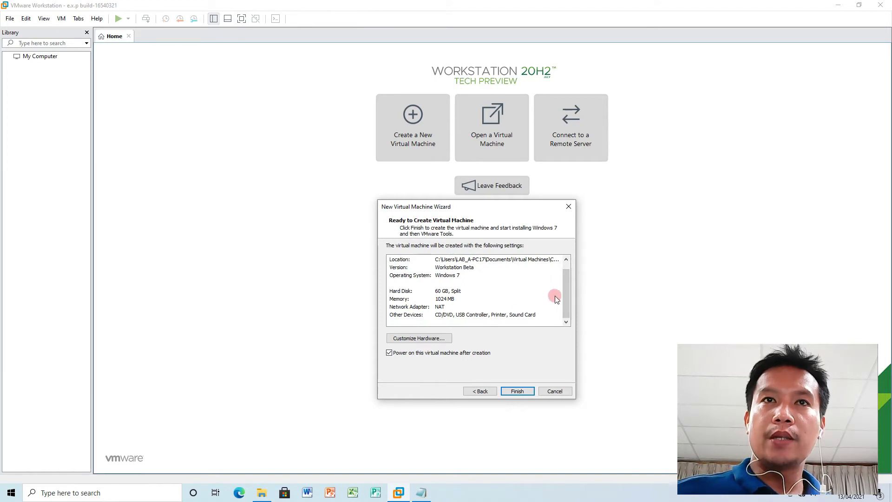
{"action": "left_click_drag", "start_coordinate": [565, 294], "coordinate": [567, 281]}
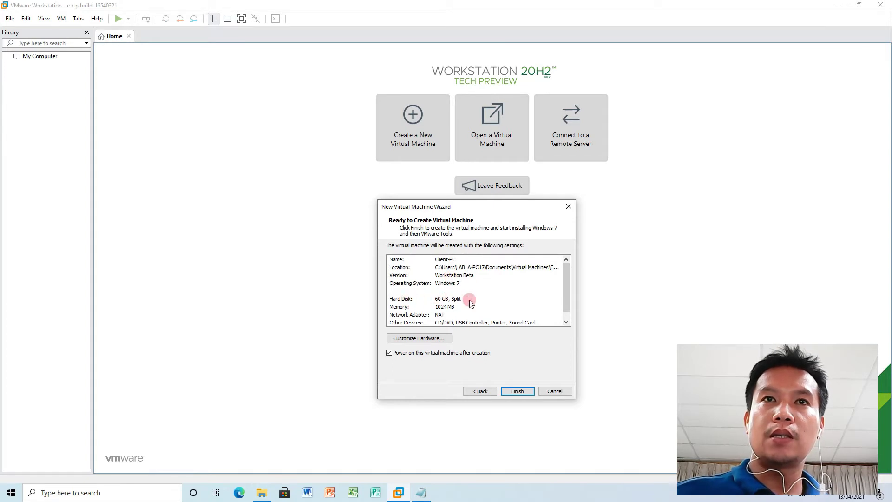
{"action": "left_click_drag", "start_coordinate": [566, 279], "coordinate": [565, 286]}
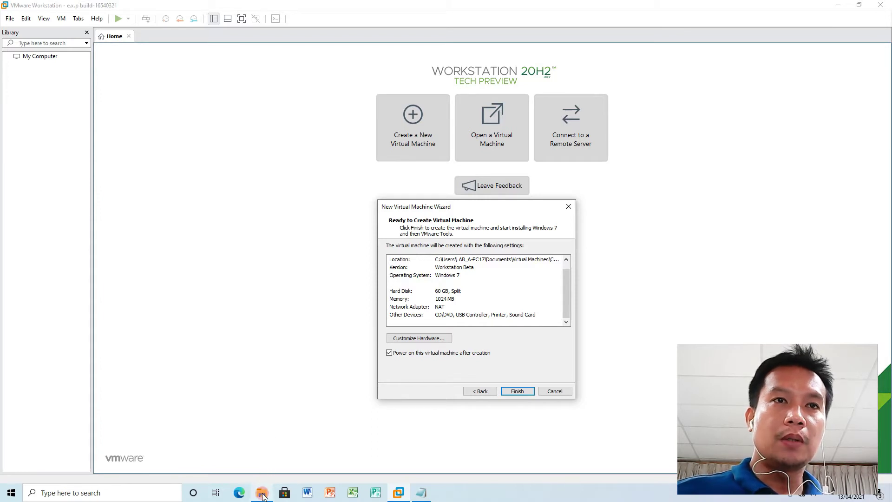
{"action": "mouse_move", "coordinate": [263, 496]}
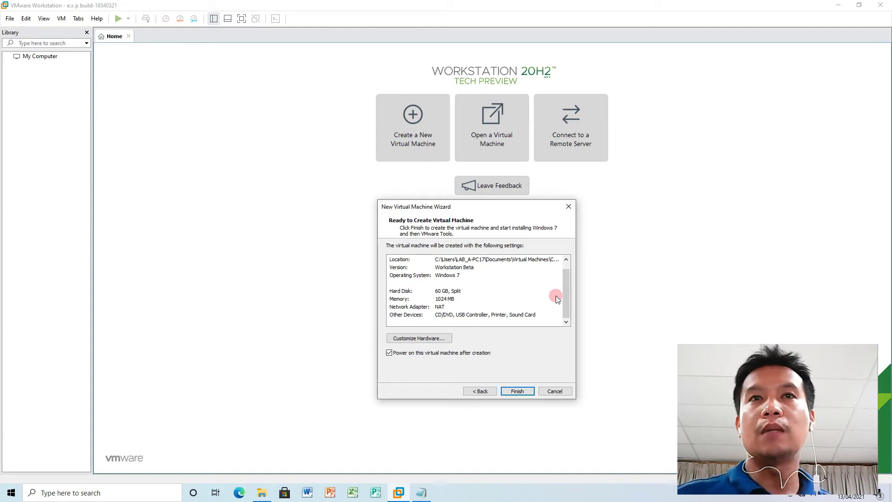
{"action": "left_click", "coordinate": [515, 392]}
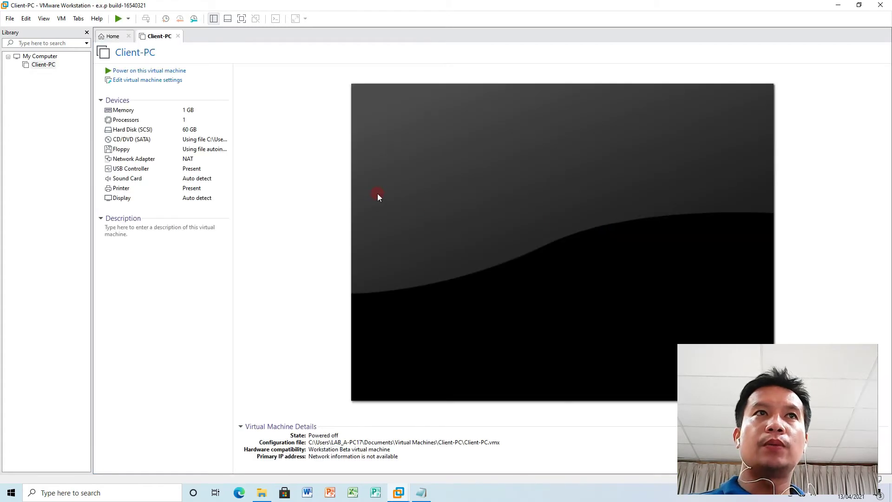
Power on the Client-PC virtual machine to start Easy Install.
{"action": "left_click", "coordinate": [378, 196]}
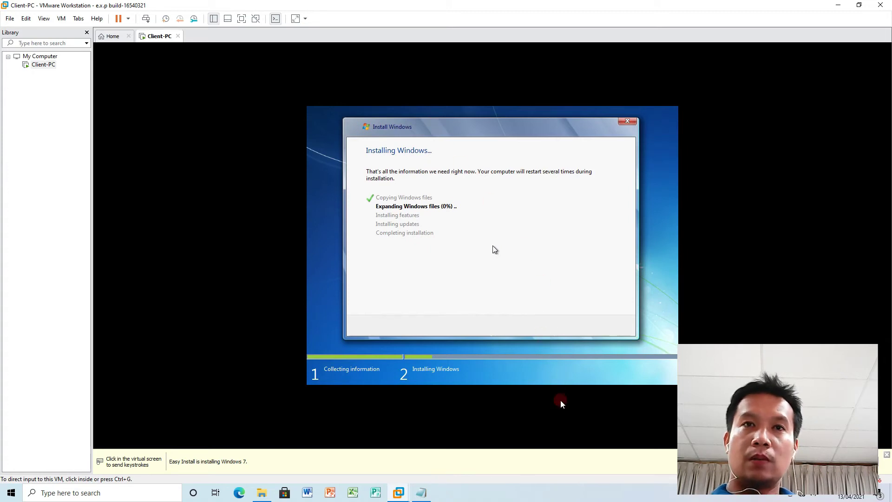
Wait while Windows 7 Setup copies files until Expanding Windows files appears at 0%.
{"action": "left_click", "coordinate": [668, 499]}
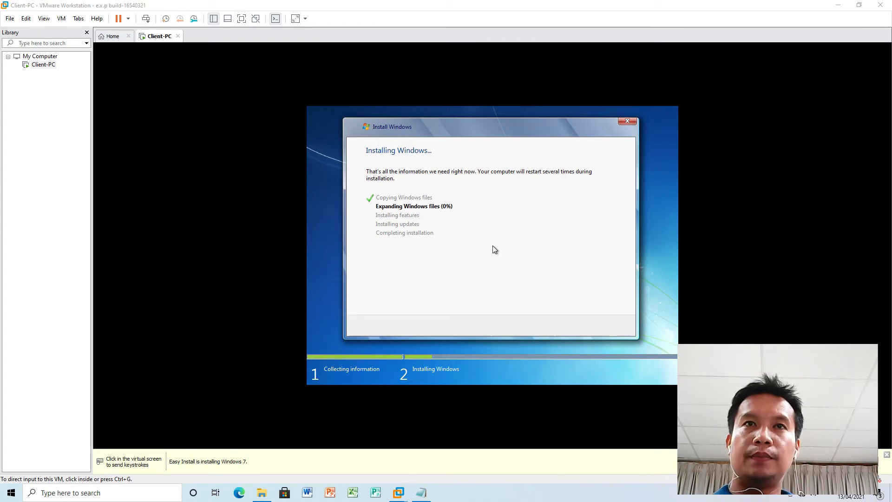
{"action": "left_click", "coordinate": [769, 465]}
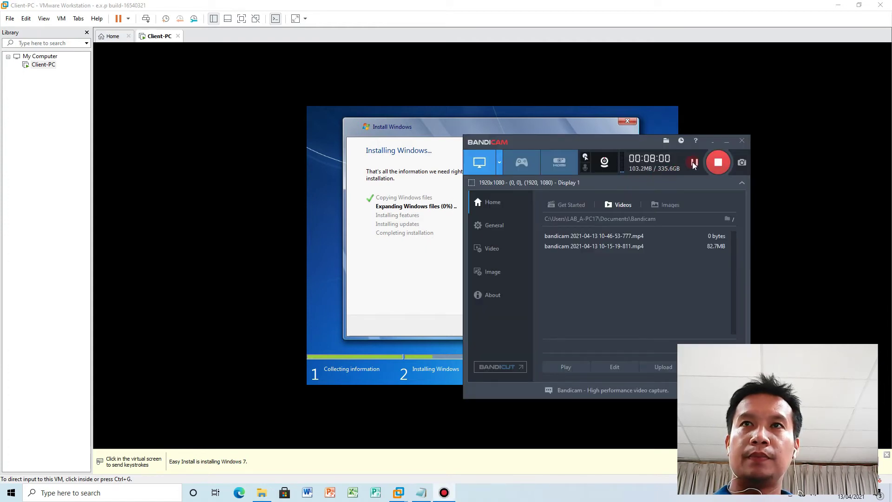
Let Windows 7 Setup expand files and install features and updates, then release the mouse with Ctrl+Alt.
{"action": "left_click", "coordinate": [694, 162]}
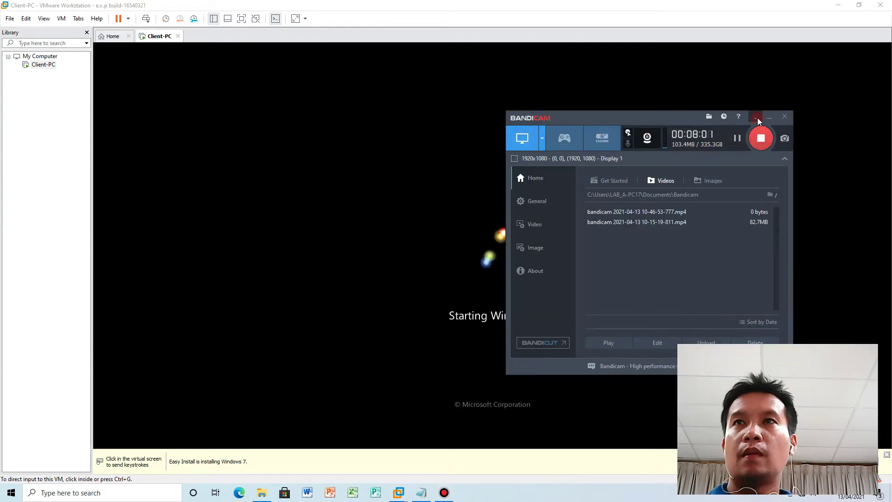
{"action": "left_click", "coordinate": [755, 119]}
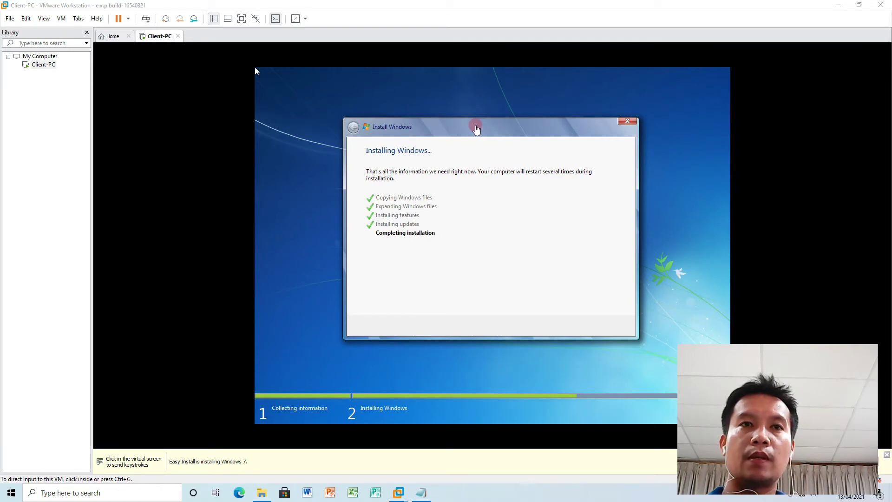
{"action": "left_click", "coordinate": [256, 68]}
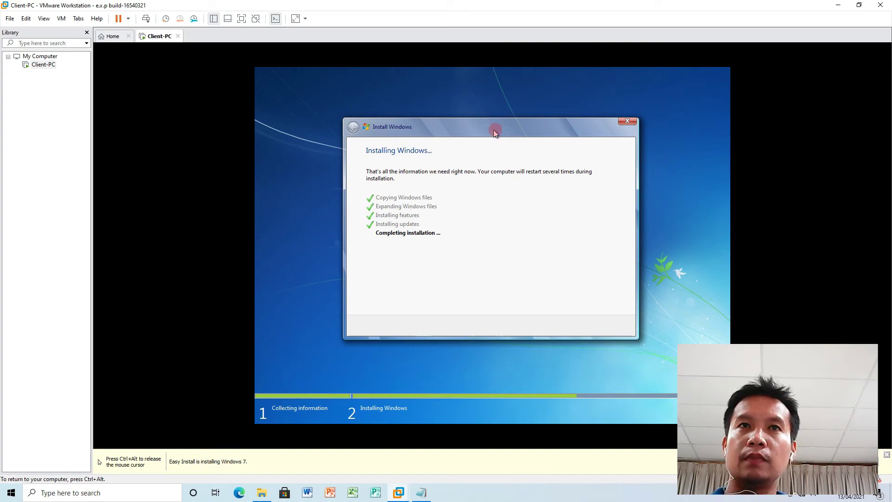
{"action": "key", "text": "ctrl+alt"}
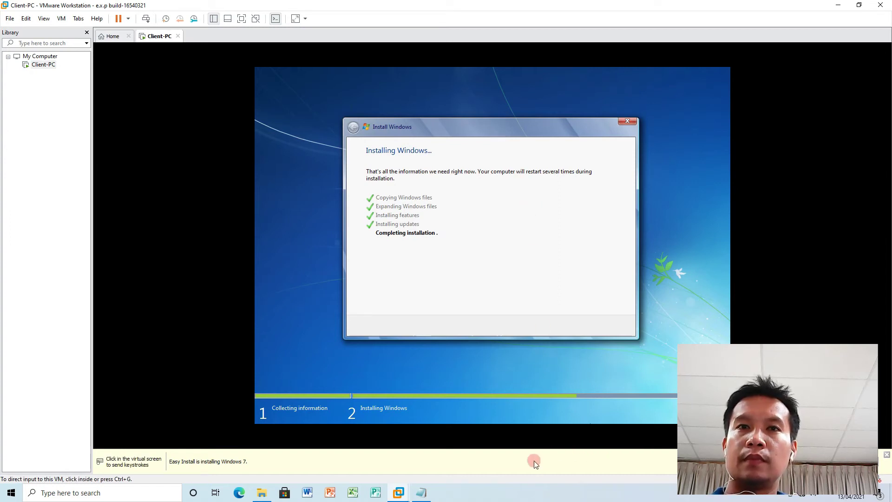
{"action": "left_click", "coordinate": [626, 499]}
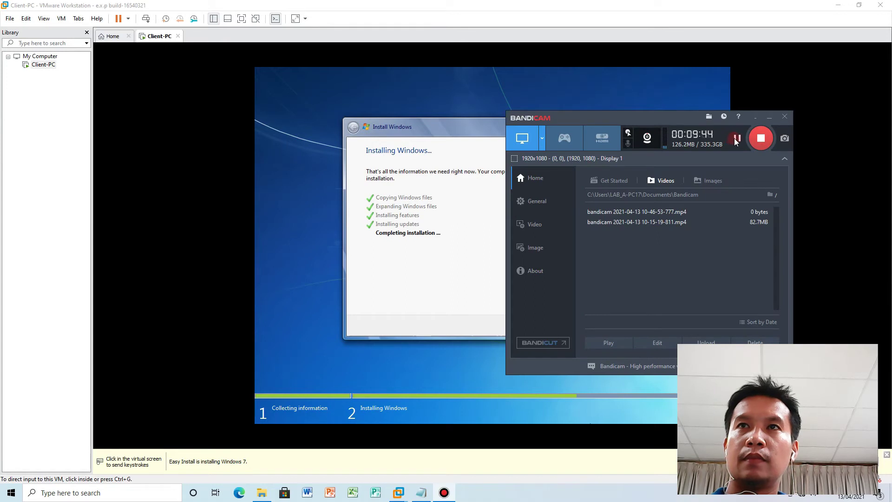
Choose Public as Client-PC's network location and close the confirmation.
{"action": "left_click", "coordinate": [736, 139]}
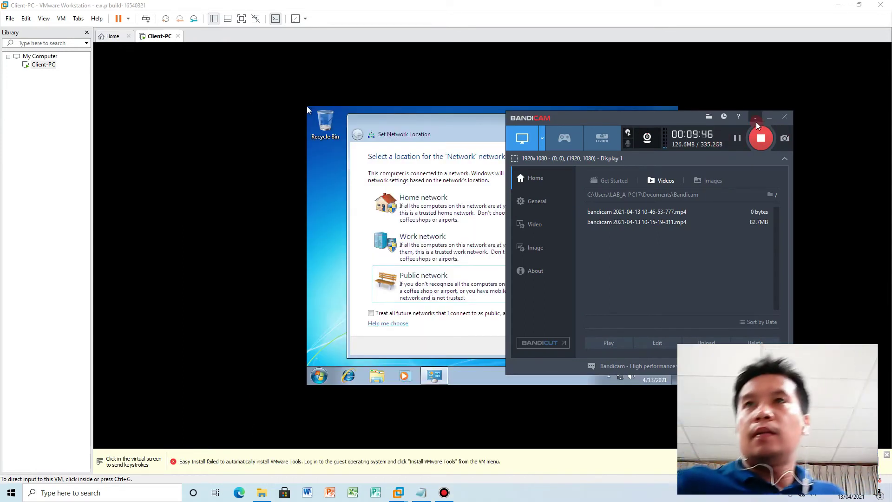
{"action": "left_click", "coordinate": [750, 119]}
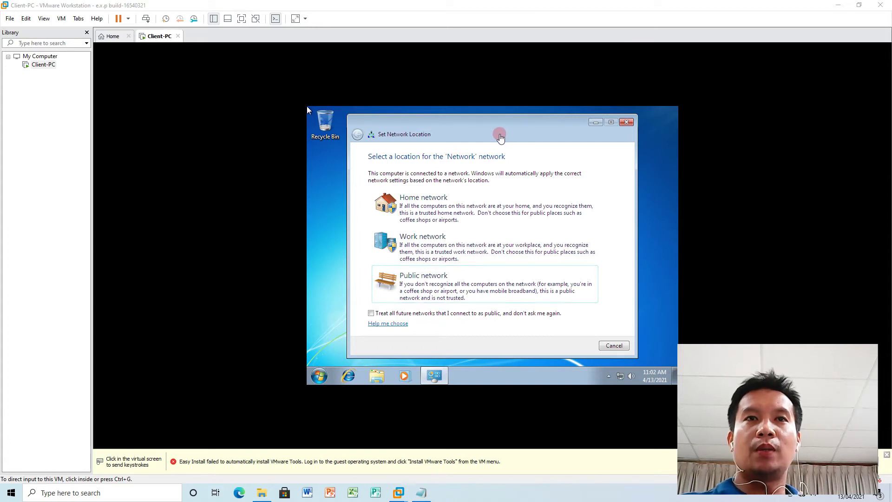
{"action": "left_click", "coordinate": [484, 283]}
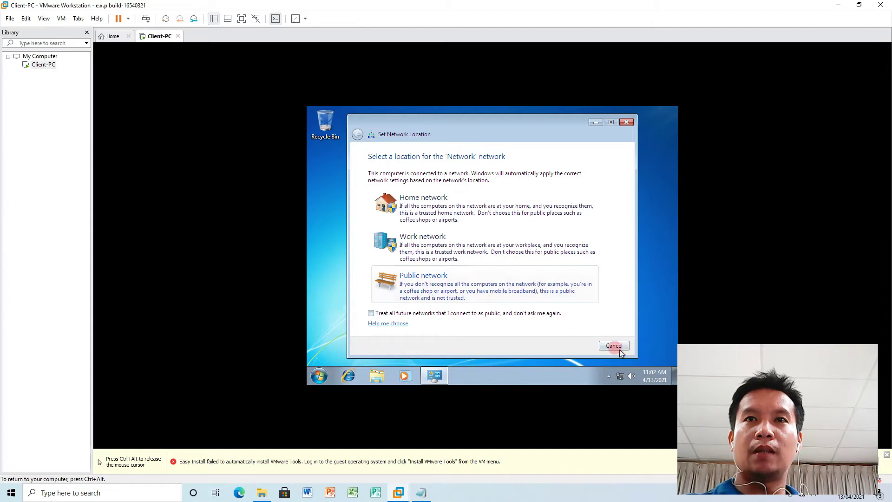
{"action": "left_click", "coordinate": [475, 281]}
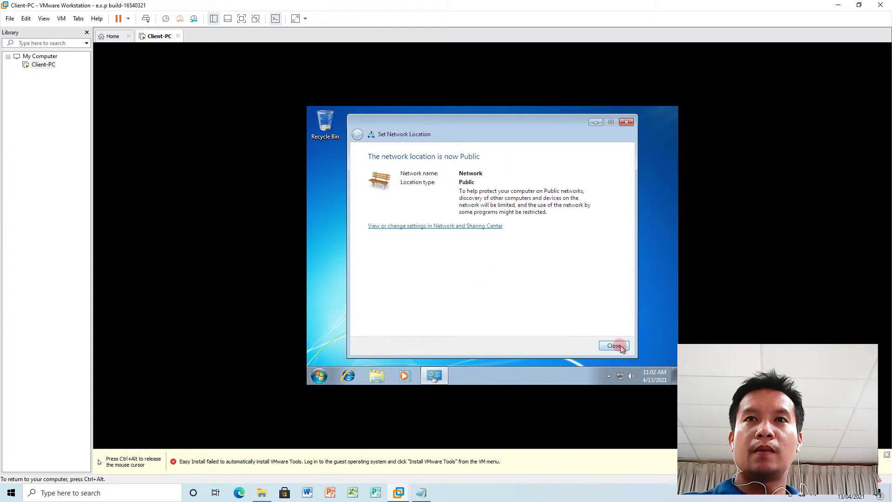
{"action": "left_click", "coordinate": [621, 347]}
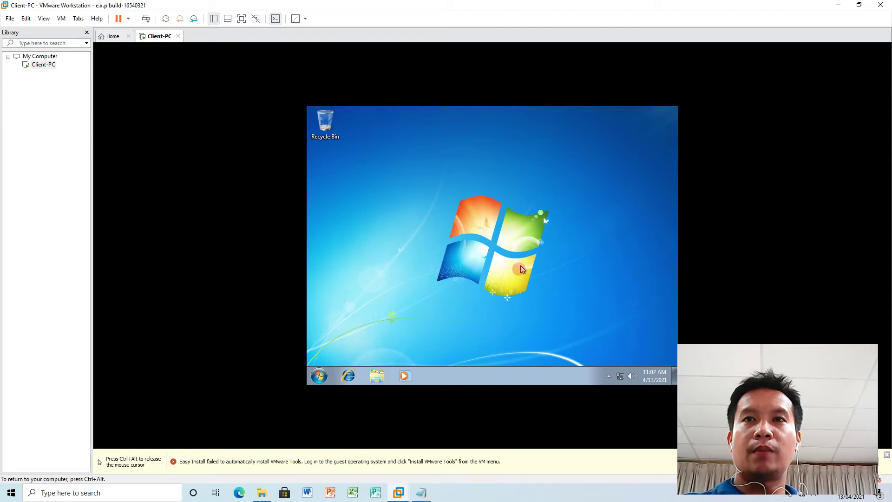
{"action": "key", "text": "ctrl+alt"}
Open and close the Start menu on the Windows 7 guest desktop, then release the mouse.
{"action": "left_click", "coordinate": [607, 374]}
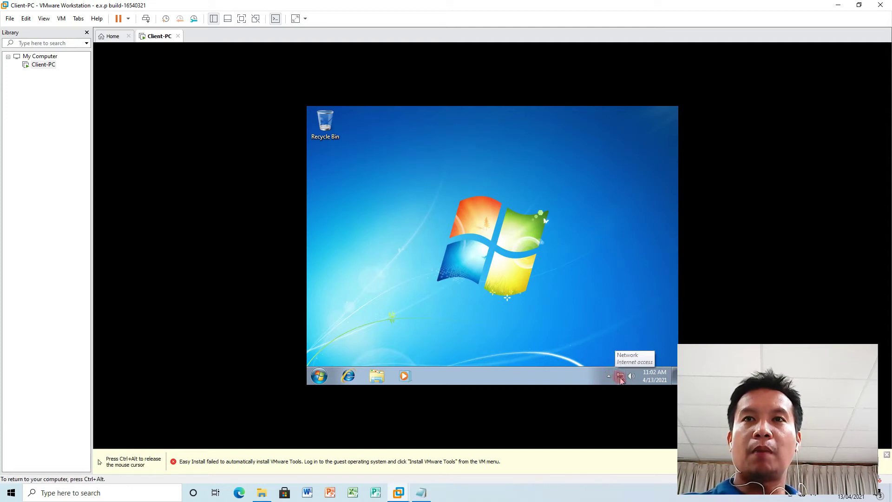
{"action": "key", "text": "ctrl+alt"}
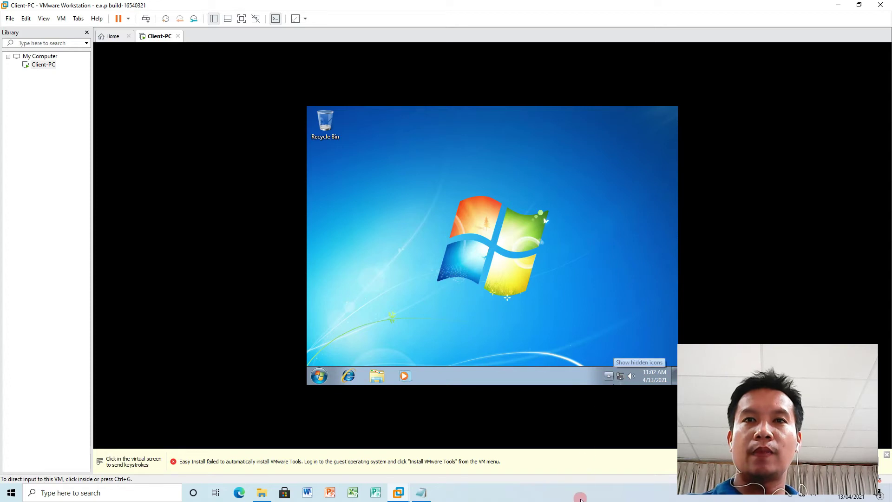
{"action": "left_click", "coordinate": [542, 323]}
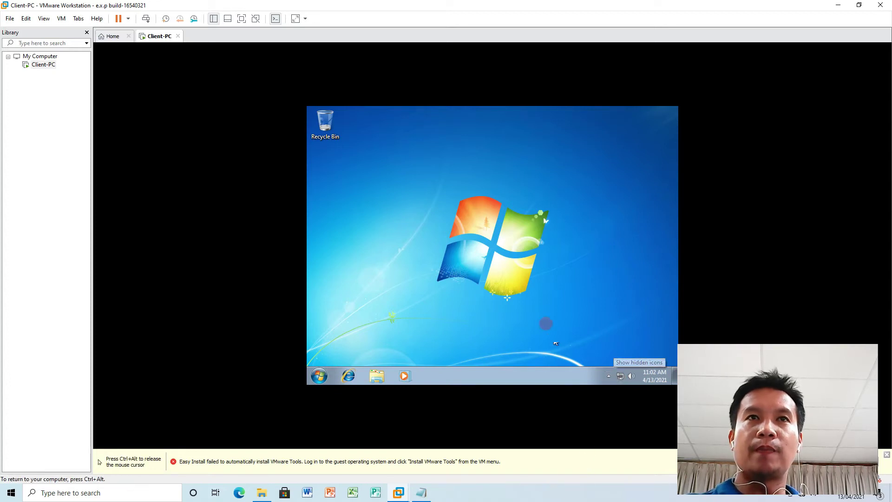
{"action": "left_click", "coordinate": [319, 377]}
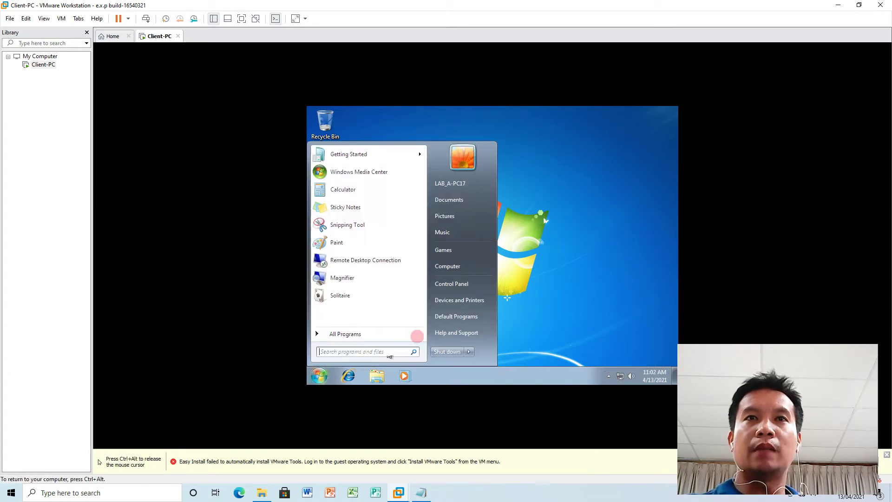
{"action": "left_click", "coordinate": [556, 256]}
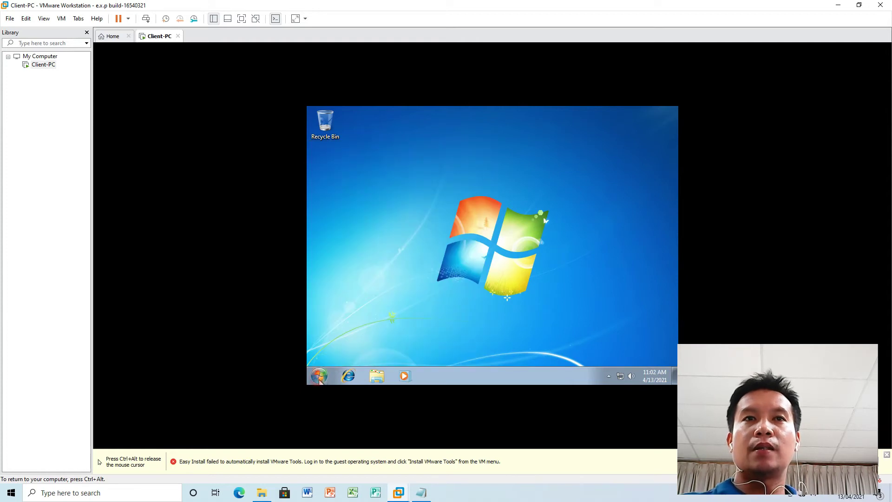
{"action": "left_click", "coordinate": [319, 376]}
{"action": "left_click", "coordinate": [594, 254]}
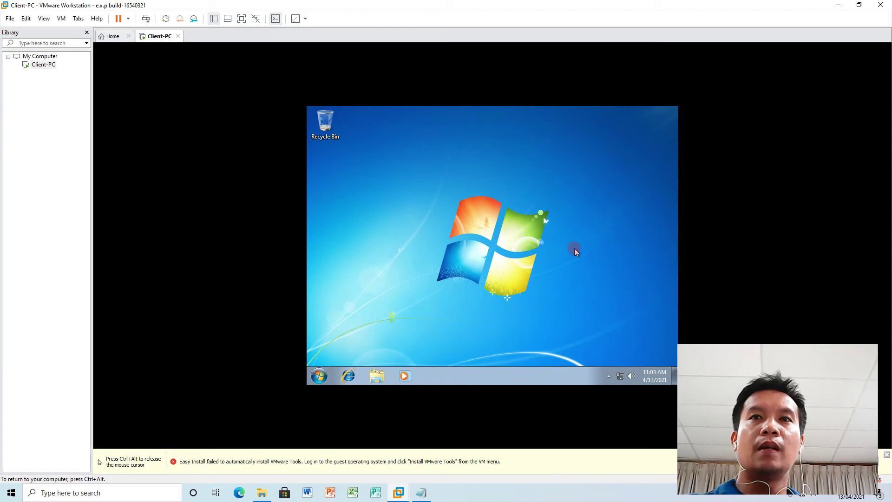
{"action": "key", "text": "ctrl+alt"}
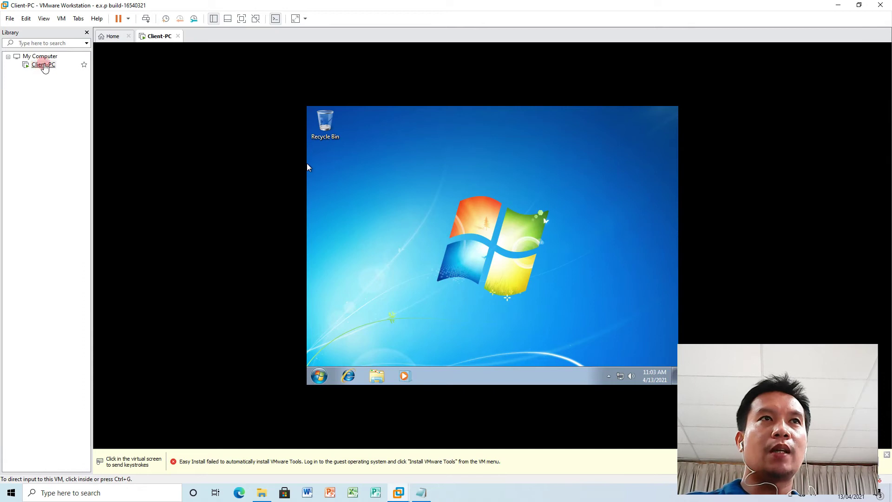
Suspend Client-PC from the toolbar and return to the Home tab.
{"action": "right_click", "coordinate": [44, 65]}
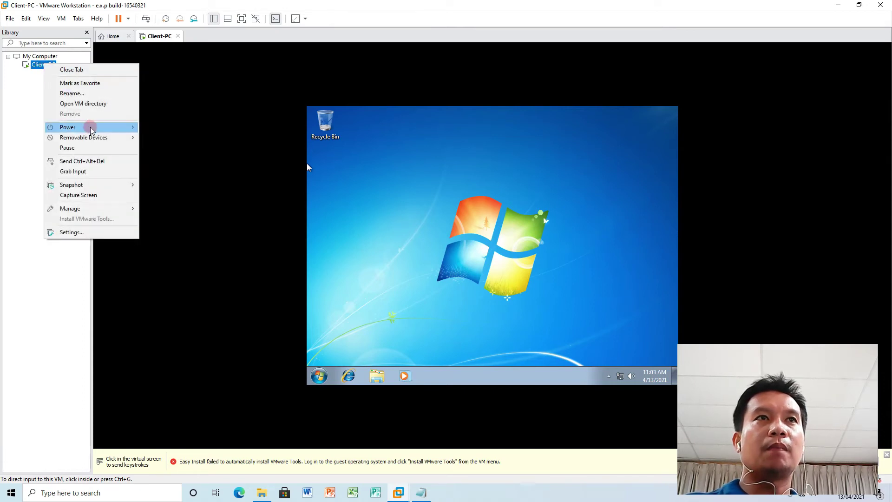
{"action": "mouse_move", "coordinate": [91, 129]}
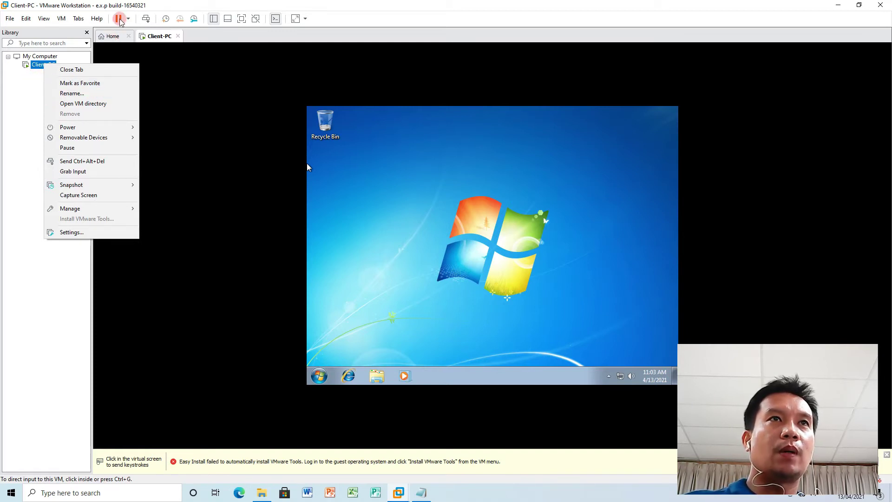
{"action": "left_click", "coordinate": [22, 116]}
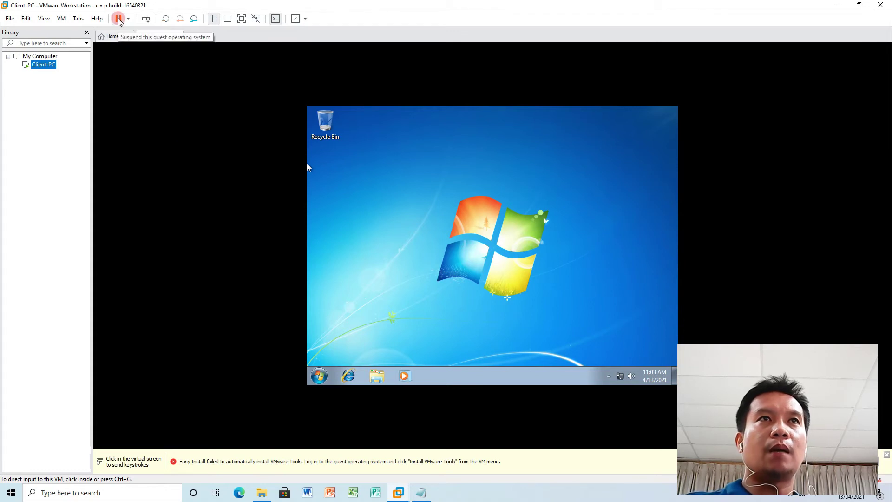
{"action": "left_click", "coordinate": [119, 20]}
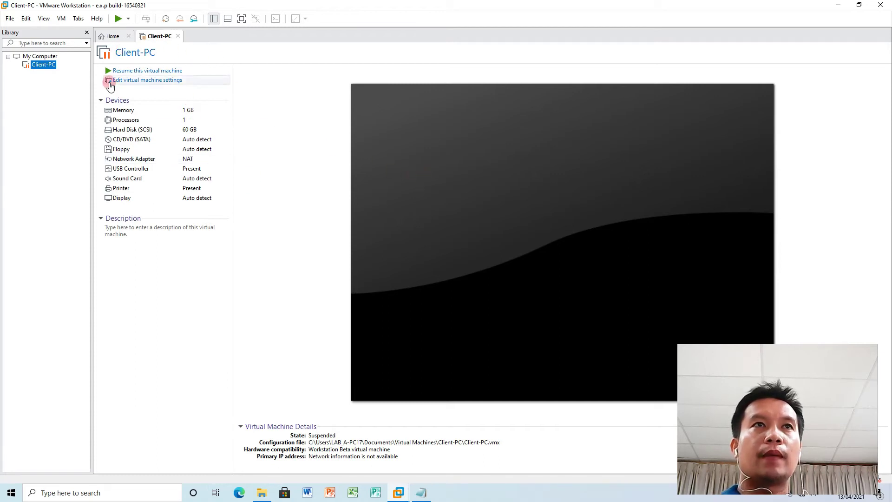
{"action": "left_click", "coordinate": [108, 37]}
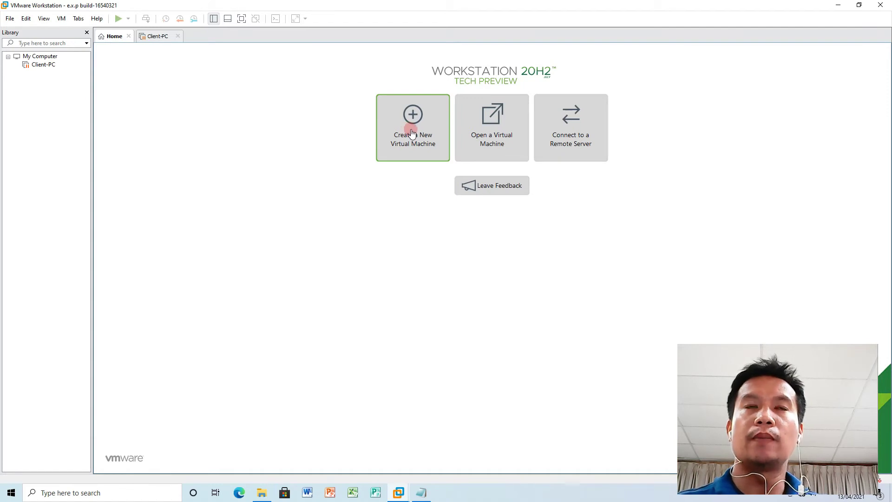
Create a Typical new VM using the Desktop's 2008.R2.ESD.en-US.pt-BR.Sep2015 ISO as installer disc.
{"action": "left_click", "coordinate": [412, 134]}
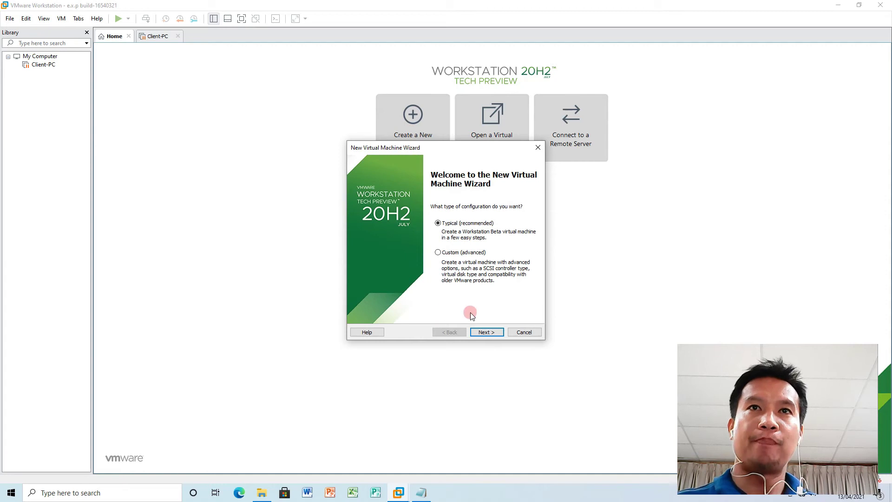
{"action": "left_click", "coordinate": [478, 332]}
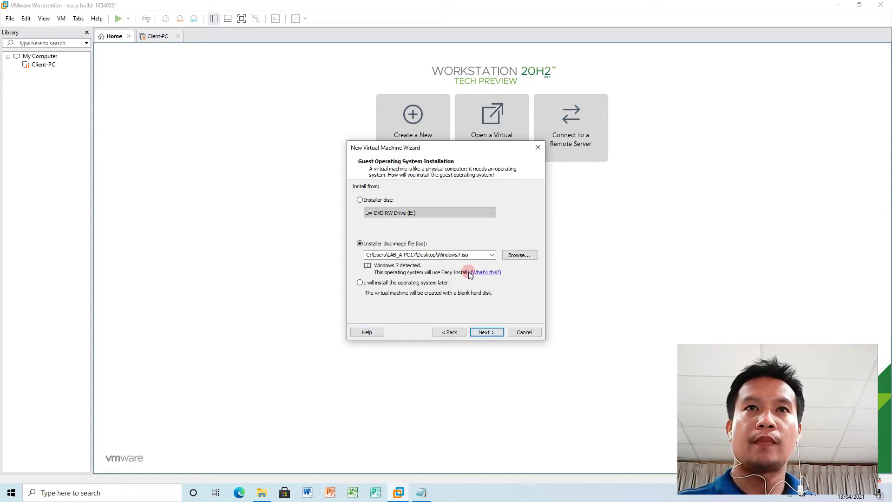
{"action": "left_click", "coordinate": [517, 255]}
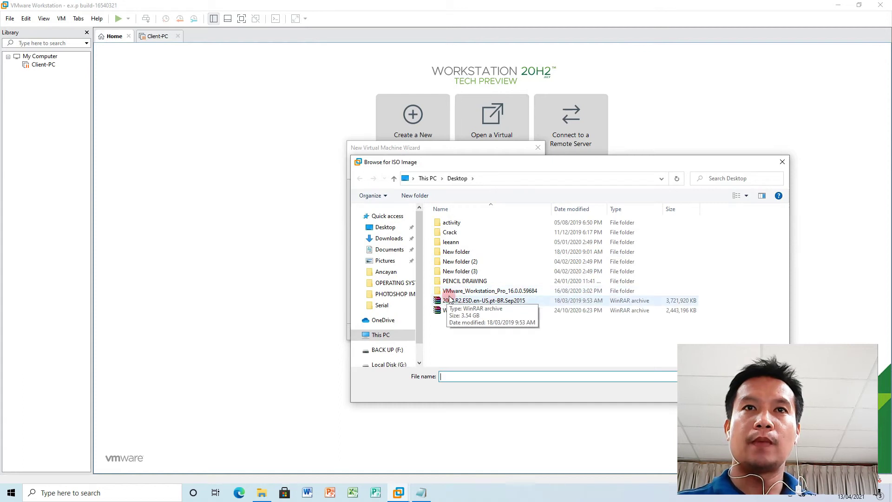
{"action": "left_click", "coordinate": [387, 228]}
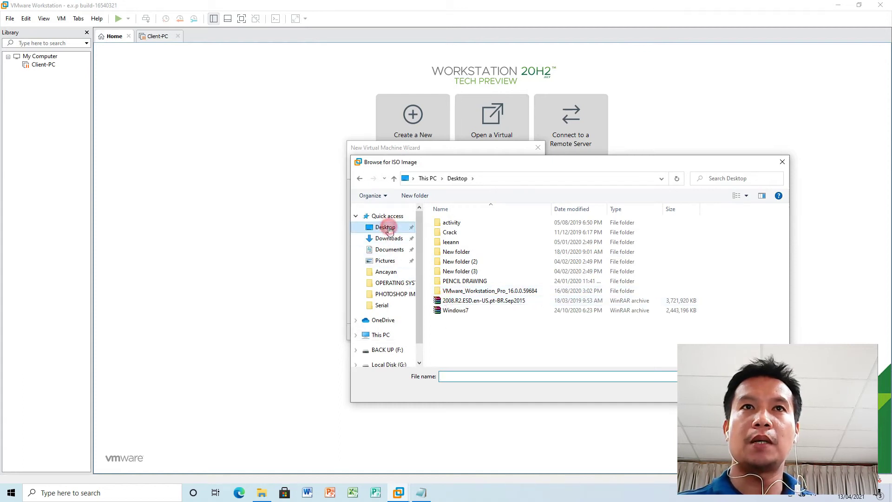
{"action": "left_click", "coordinate": [477, 301]}
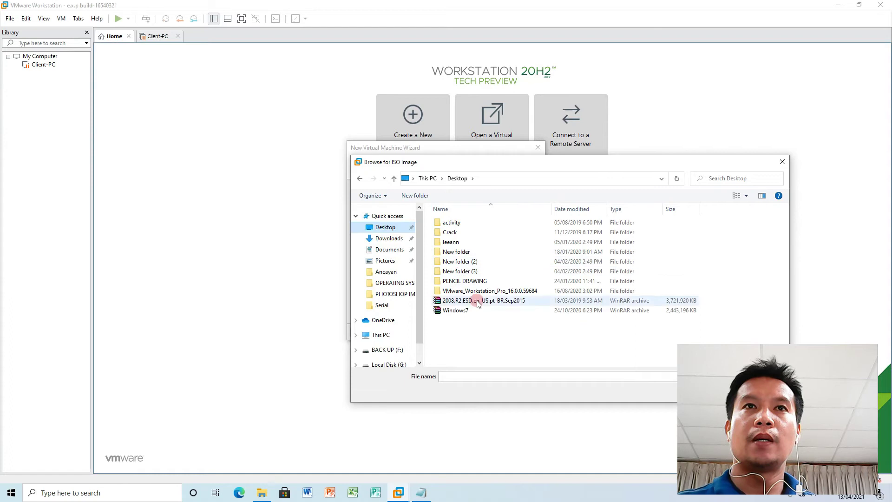
{"action": "left_click", "coordinate": [461, 310]}
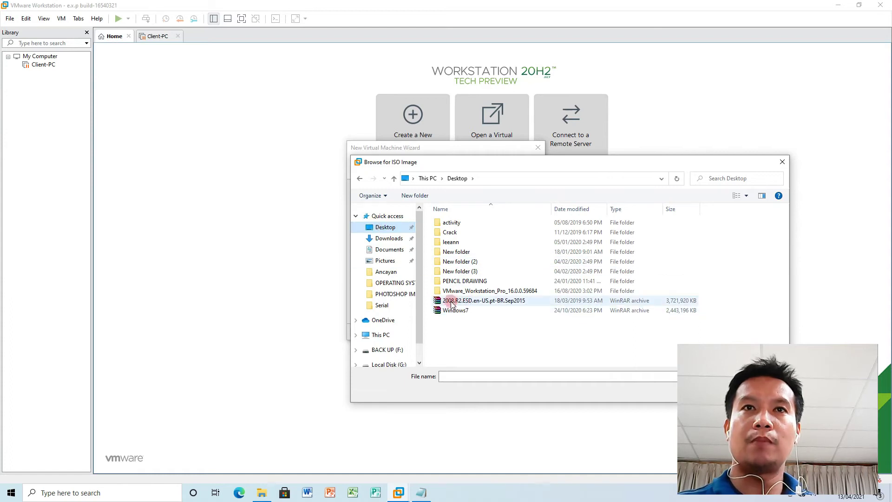
{"action": "left_click", "coordinate": [453, 303]}
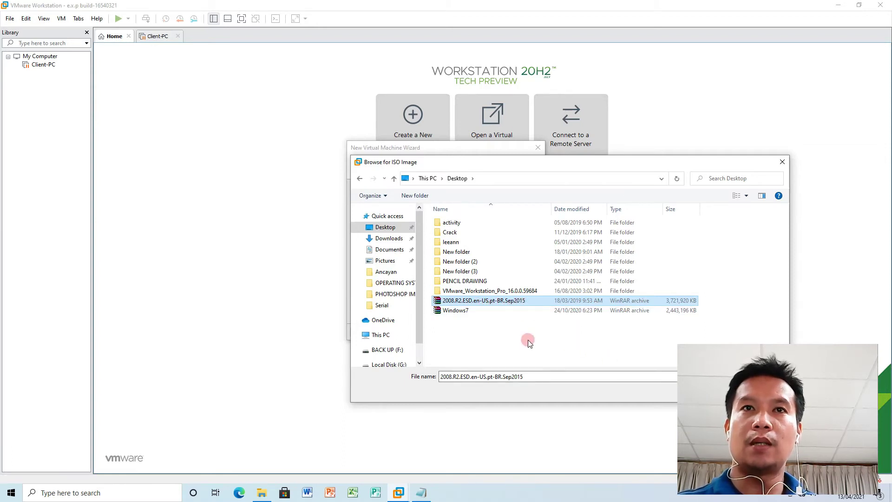
{"action": "left_click_drag", "start_coordinate": [607, 165], "coordinate": [430, 103]}
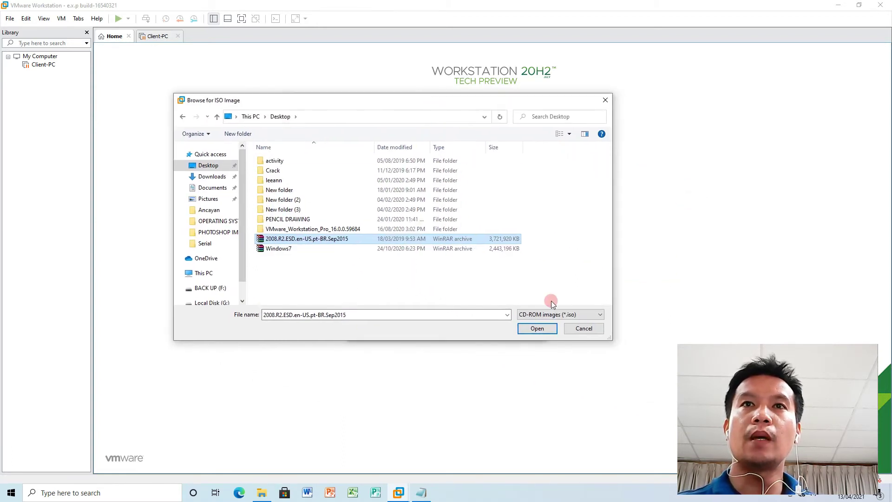
{"action": "left_click", "coordinate": [537, 328]}
{"action": "left_click", "coordinate": [496, 332]}
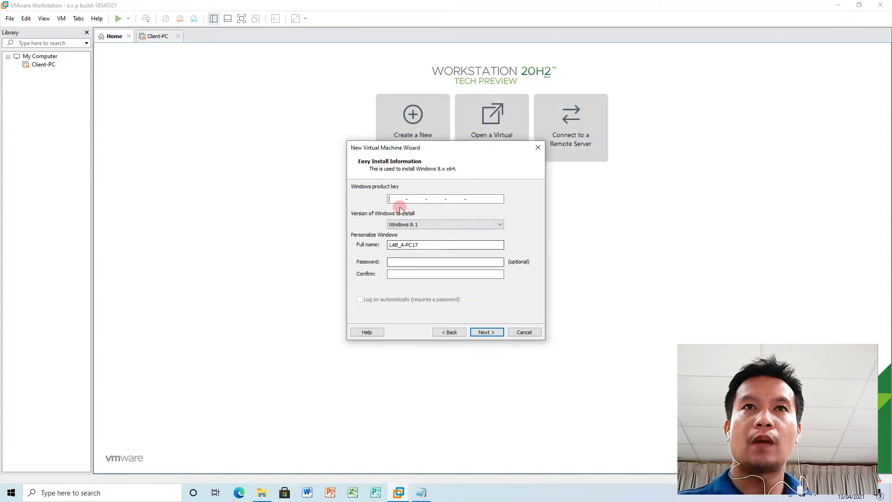
Keep Windows 8.1 as the version and set the full name to Server-PC.
{"action": "left_click", "coordinate": [431, 225]}
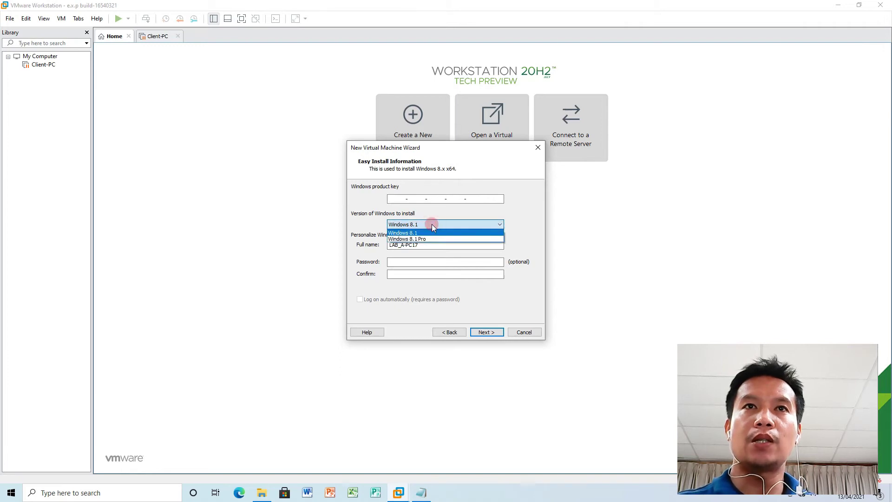
{"action": "left_click", "coordinate": [432, 224]}
{"action": "left_click", "coordinate": [431, 224]}
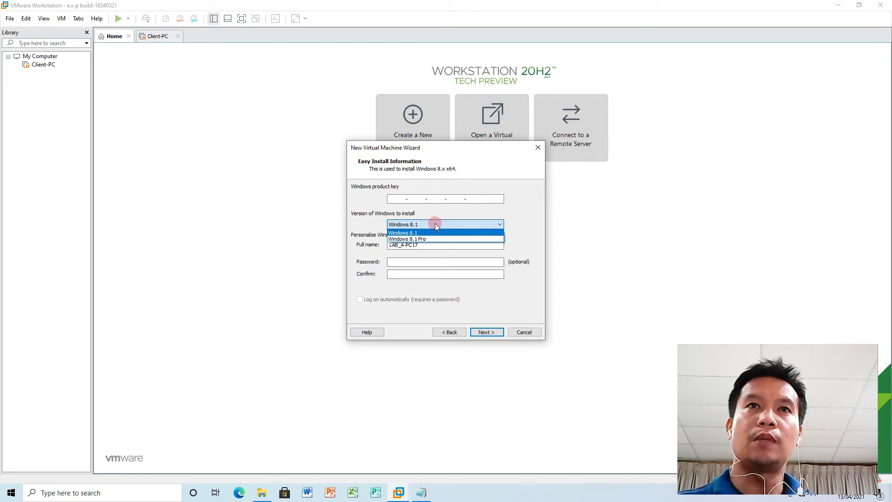
{"action": "left_click", "coordinate": [436, 226]}
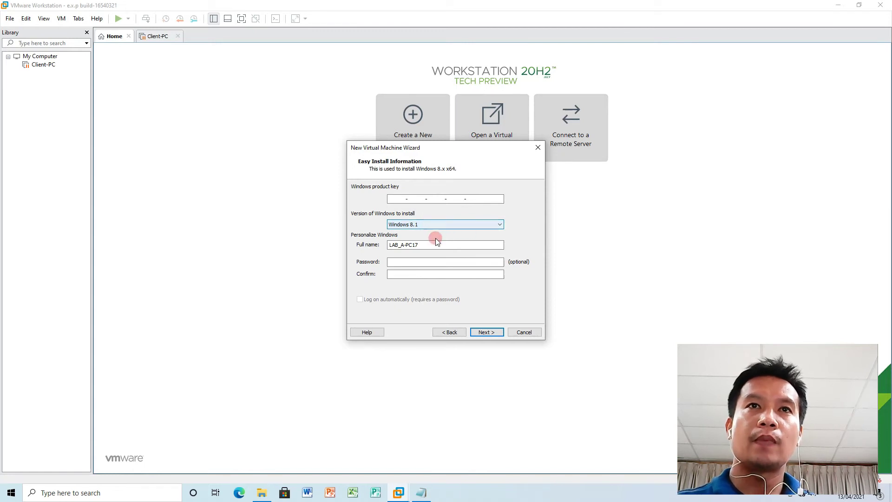
{"action": "left_click_drag", "start_coordinate": [432, 244], "coordinate": [370, 244]}
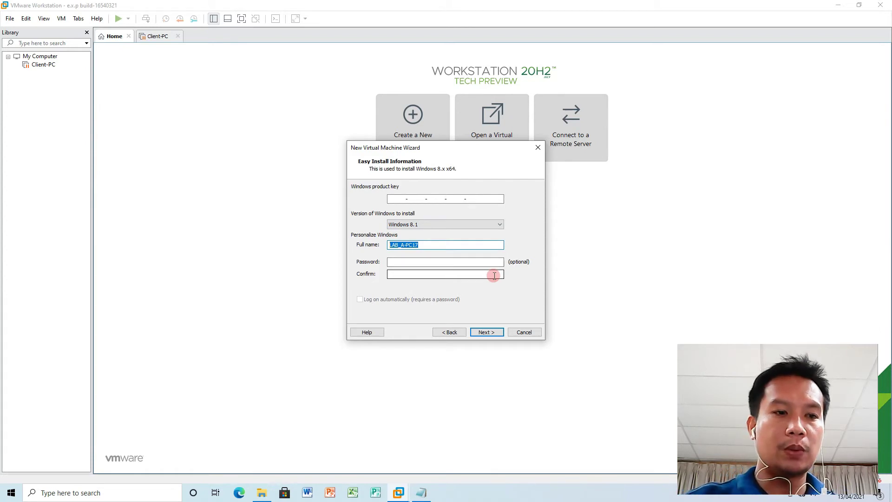
{"action": "type", "text": "Server"}
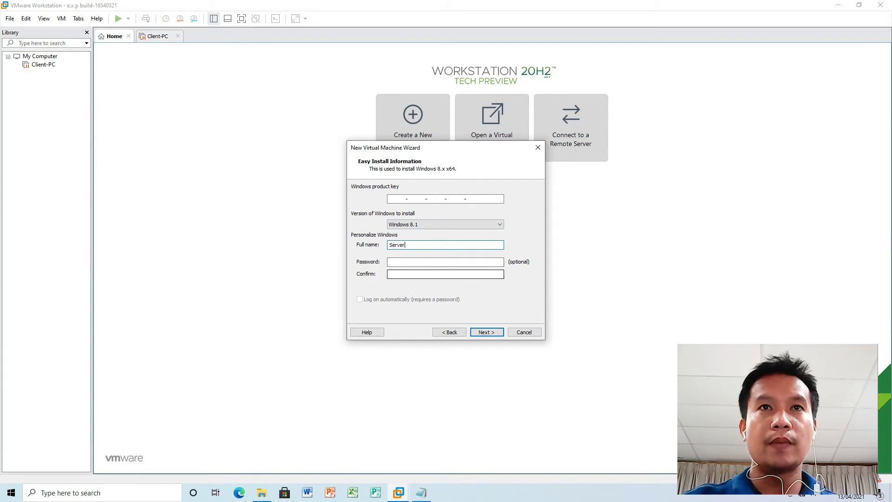
{"action": "type", "text": "-PC"}
Enter and confirm the account password, enable automatic logon, and continue without a product key.
{"action": "left_click", "coordinate": [455, 262]}
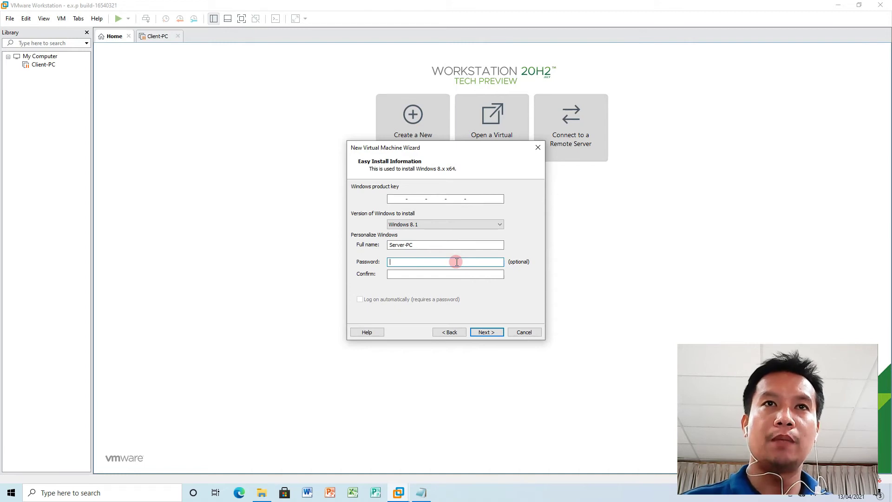
{"action": "type", "text": "1"}
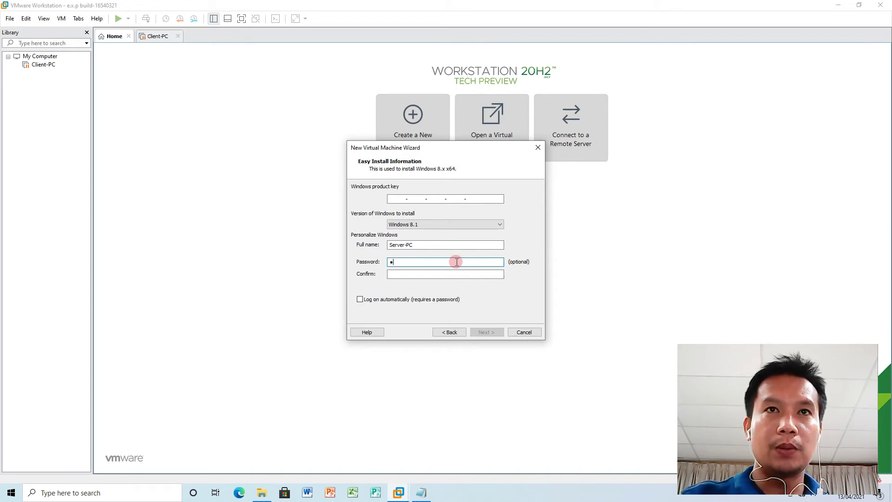
{"action": "type", "text": "2345678901234"}
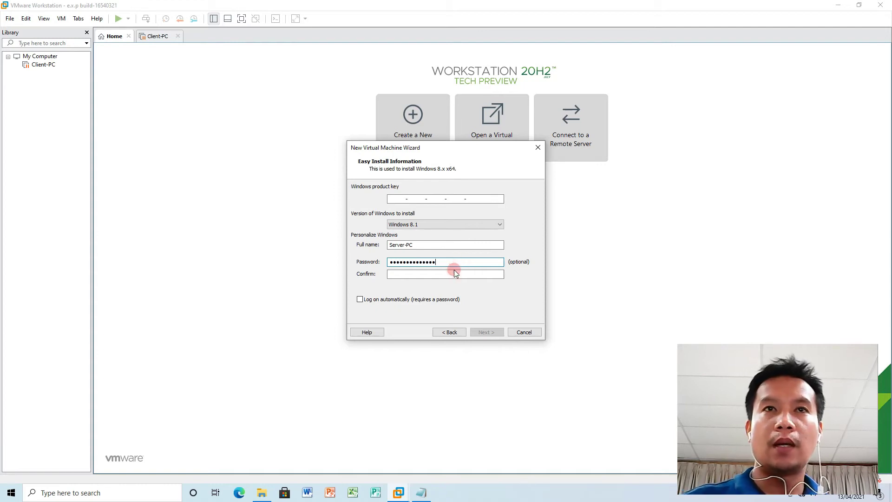
{"action": "left_click", "coordinate": [419, 273]}
{"action": "type", "text": "12345678901234"}
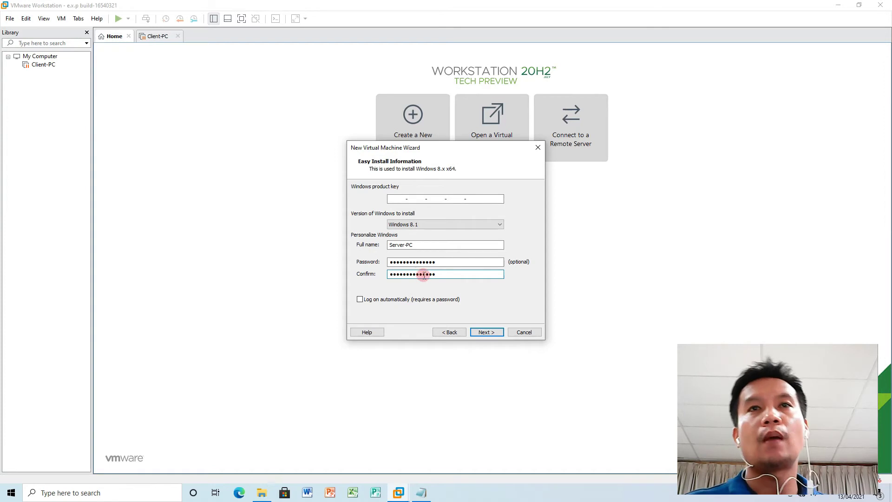
{"action": "left_click", "coordinate": [359, 300]}
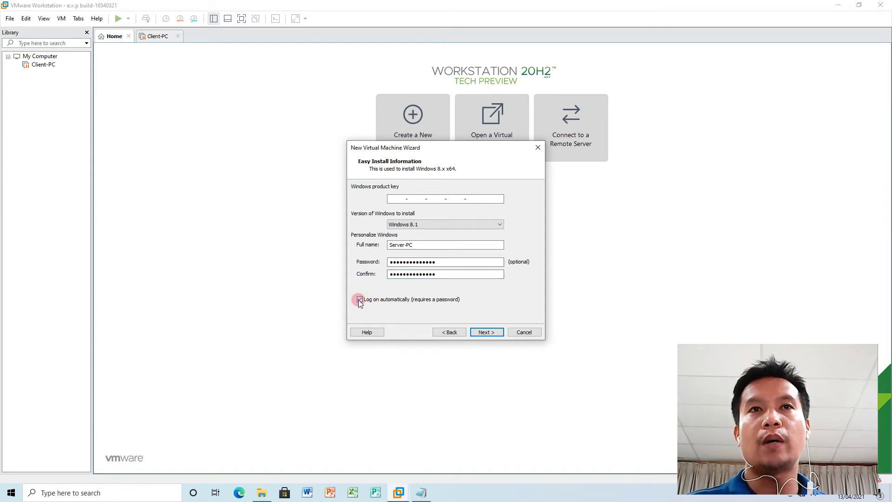
{"action": "left_click", "coordinate": [393, 274]}
{"action": "left_click", "coordinate": [393, 263]}
{"action": "left_click_drag", "start_coordinate": [393, 263], "coordinate": [389, 264]}
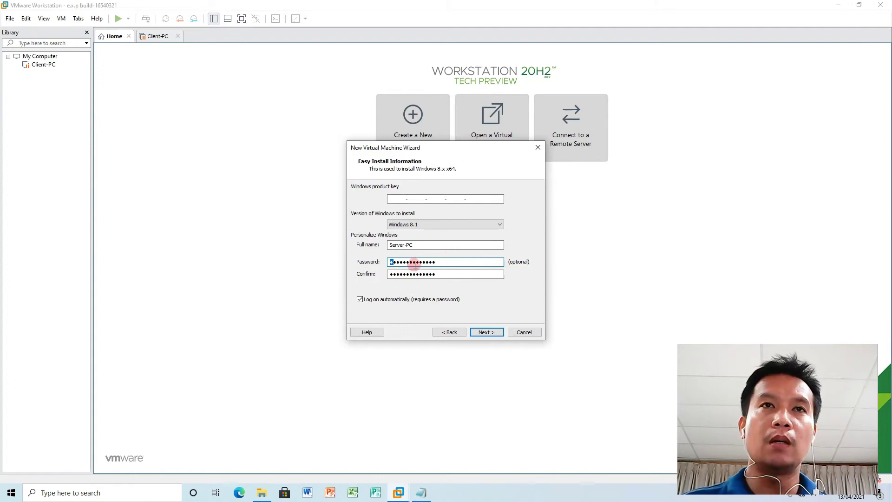
{"action": "left_click", "coordinate": [392, 274]}
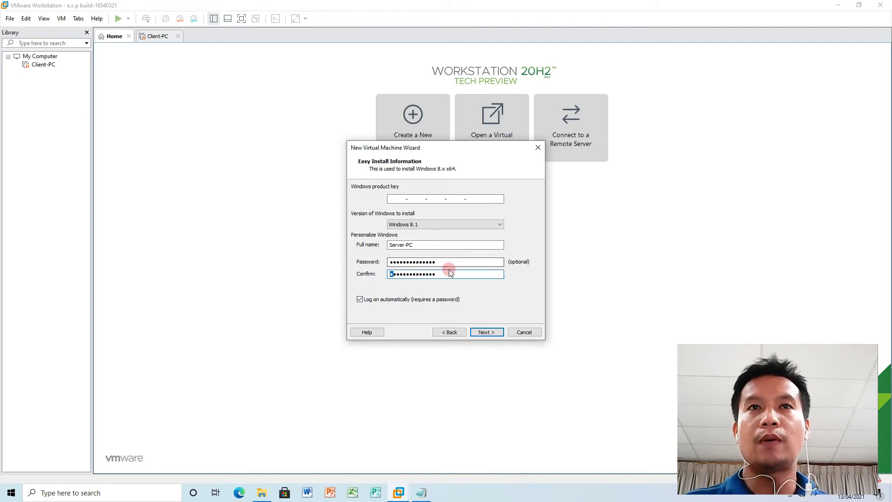
{"action": "left_click", "coordinate": [479, 331]}
{"action": "left_click", "coordinate": [465, 265]}
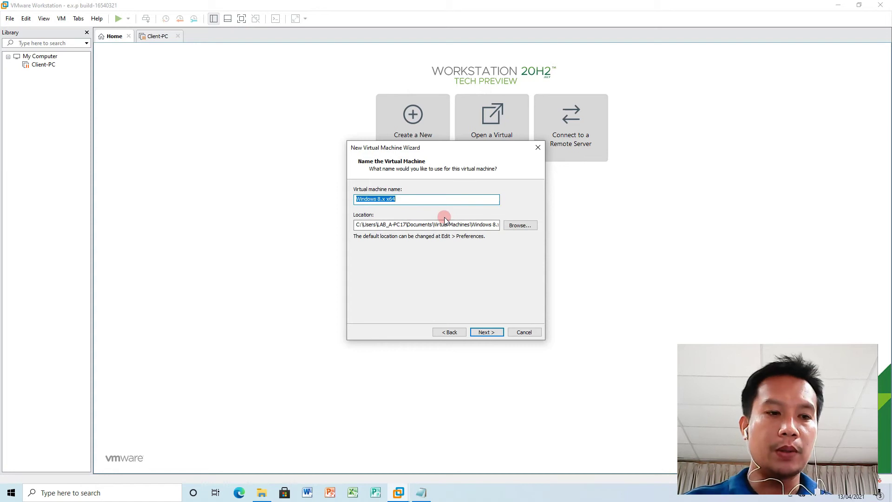
Rename the machine from Server-PC to Server-PC1 after the existing-path error, then continue.
{"action": "type", "text": "Server"}
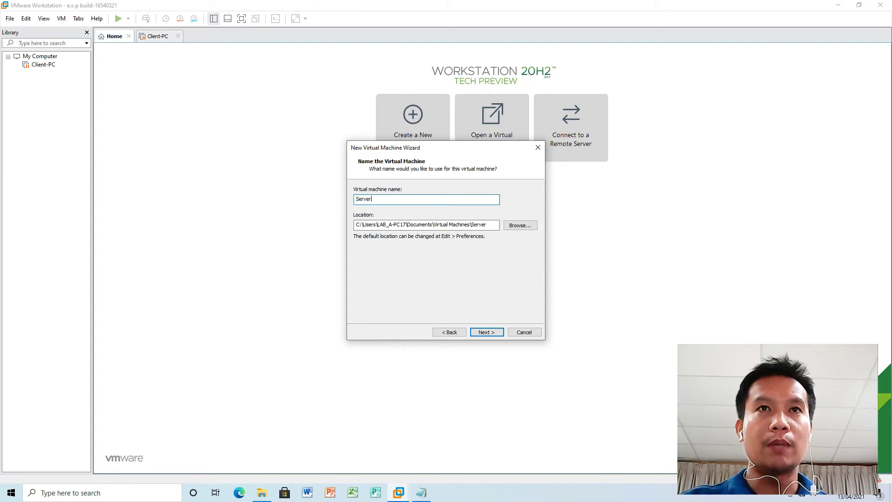
{"action": "type", "text": "-PC"}
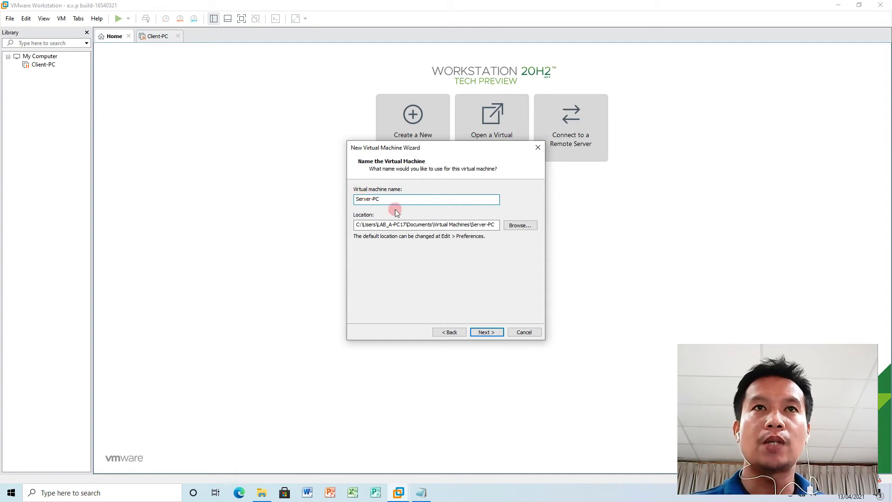
{"action": "left_click", "coordinate": [493, 334]}
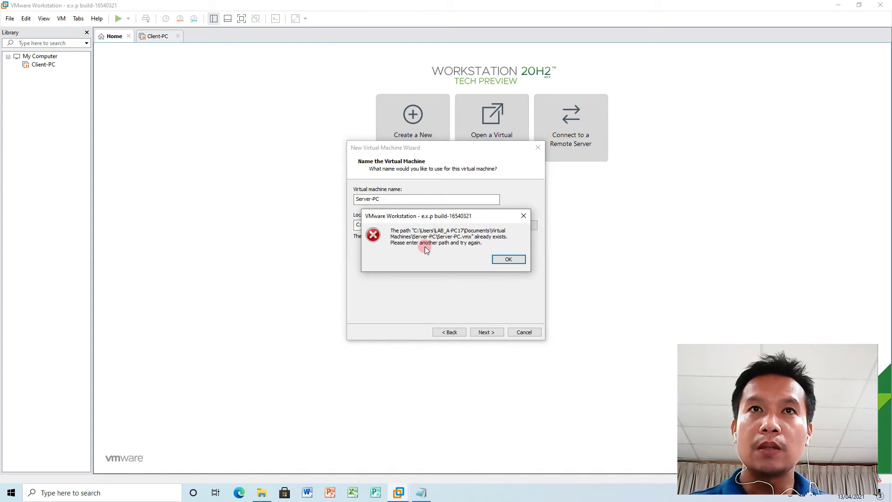
{"action": "left_click", "coordinate": [508, 259]}
{"action": "left_click", "coordinate": [369, 201]}
{"action": "left_click", "coordinate": [371, 201]}
{"action": "left_click", "coordinate": [385, 200]}
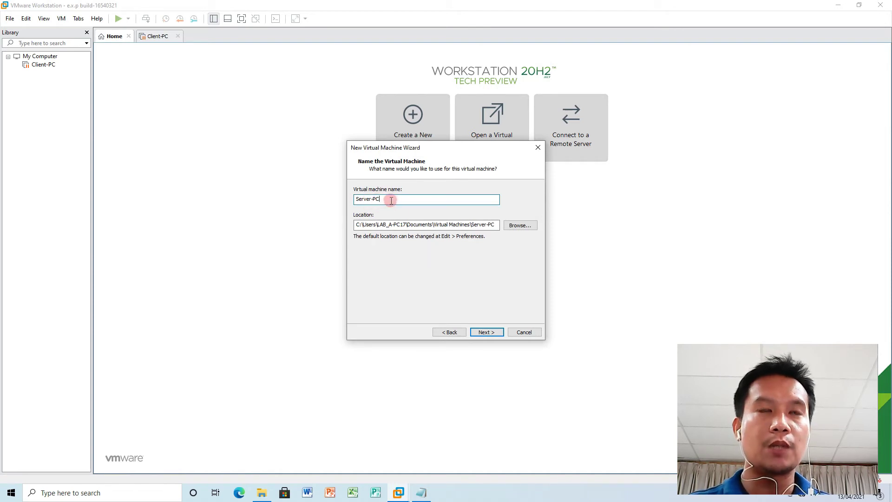
{"action": "type", "text": "1"}
{"action": "left_click", "coordinate": [486, 332]}
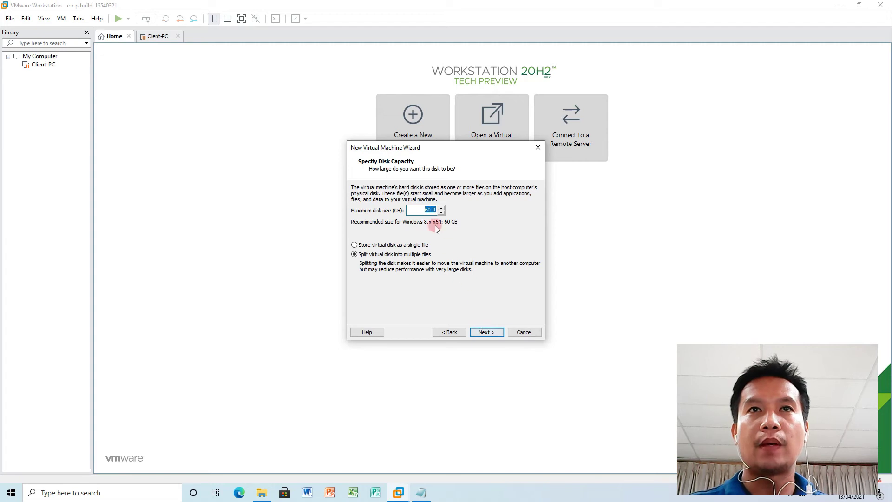
Keep the 60 GB split disk and open Customize Hardware from the Server-PC1 summary.
{"action": "double_click", "coordinate": [423, 210]}
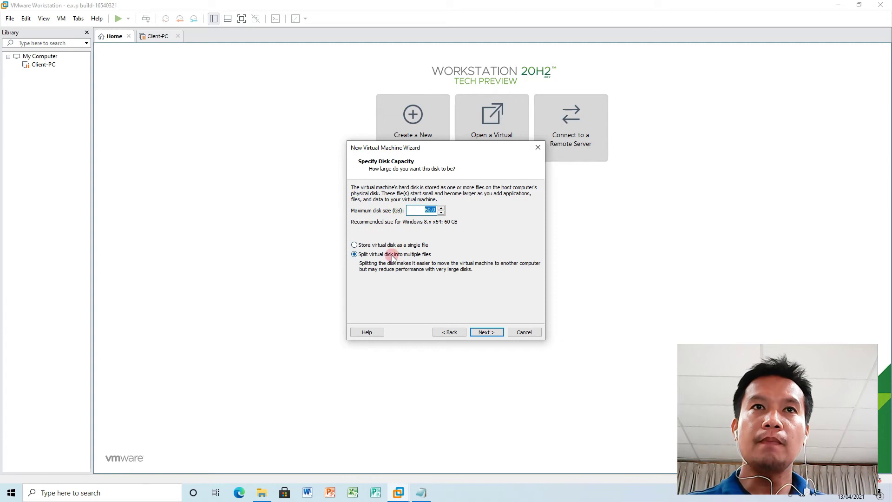
{"action": "left_click", "coordinate": [486, 332]}
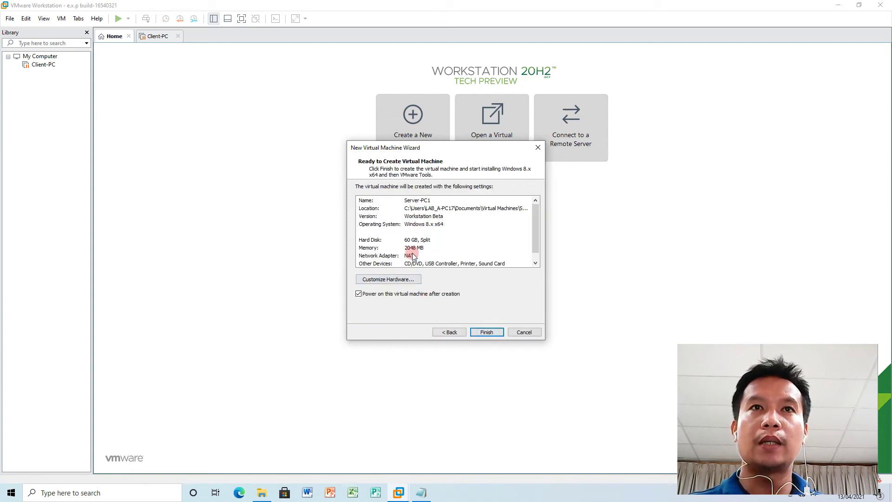
{"action": "left_click", "coordinate": [368, 249]}
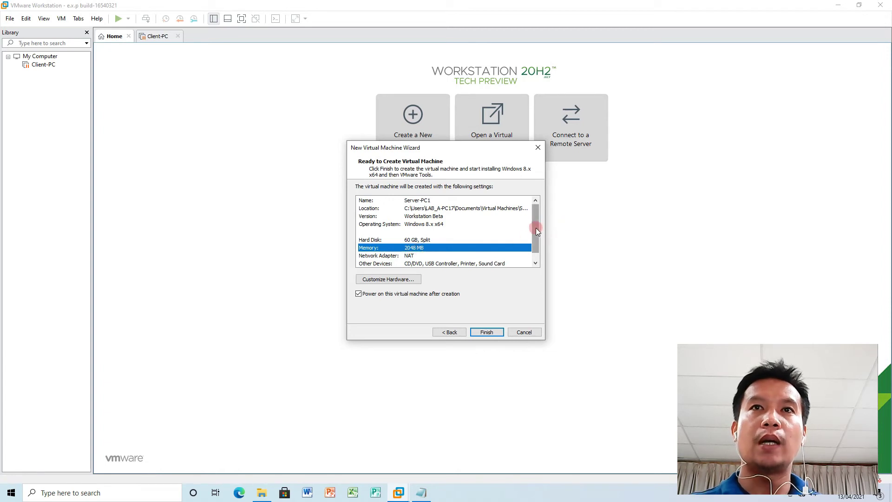
{"action": "left_click_drag", "start_coordinate": [536, 231], "coordinate": [533, 246]}
{"action": "left_click", "coordinate": [396, 279]}
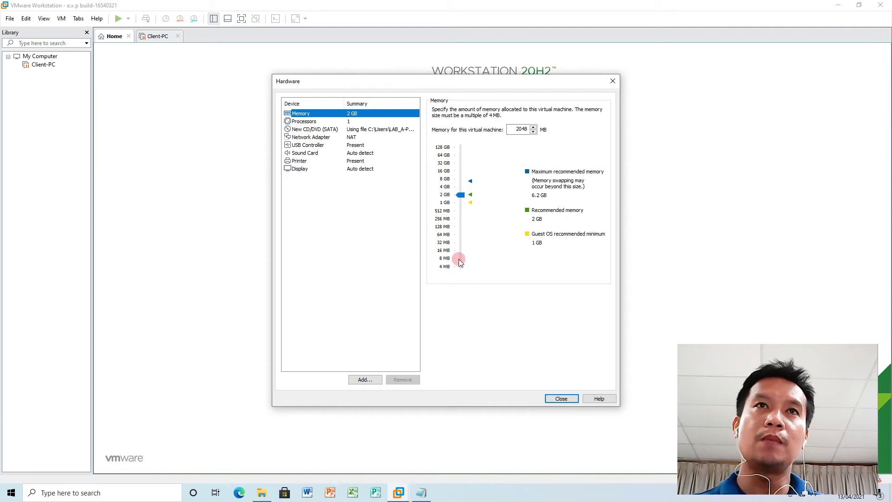
Set Server-PC1's memory to 2 GB (2048 MB) and select the Network Adapter device.
{"action": "left_click", "coordinate": [461, 196]}
{"action": "left_click_drag", "start_coordinate": [463, 189], "coordinate": [478, 200]}
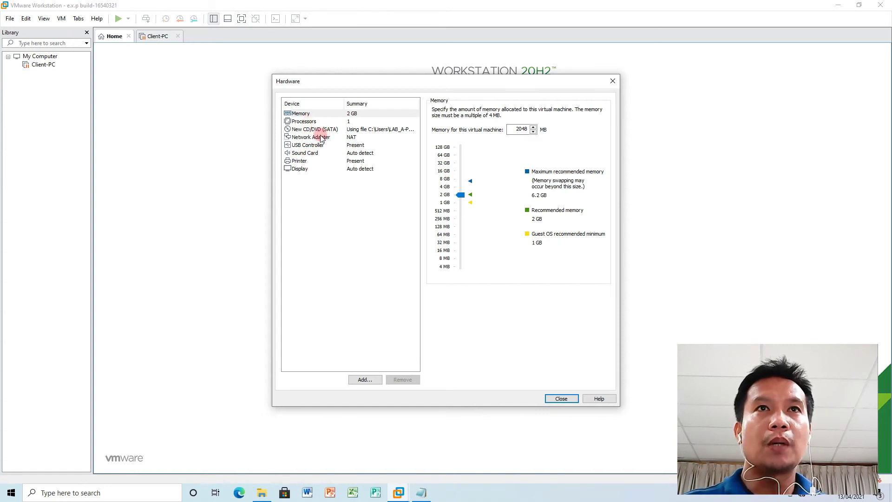
{"action": "left_click", "coordinate": [320, 137]}
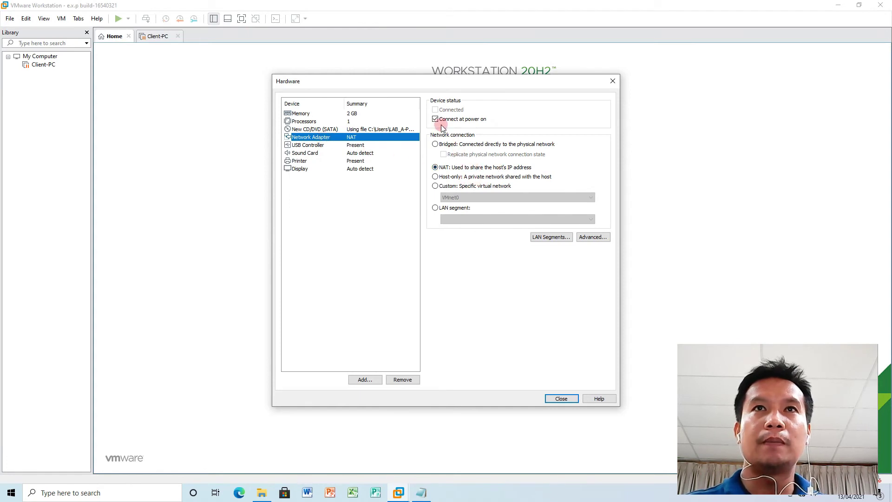
Try the LAN segment connection and view the empty LAN Segments list, cancelling unchanged.
{"action": "left_click", "coordinate": [435, 208]}
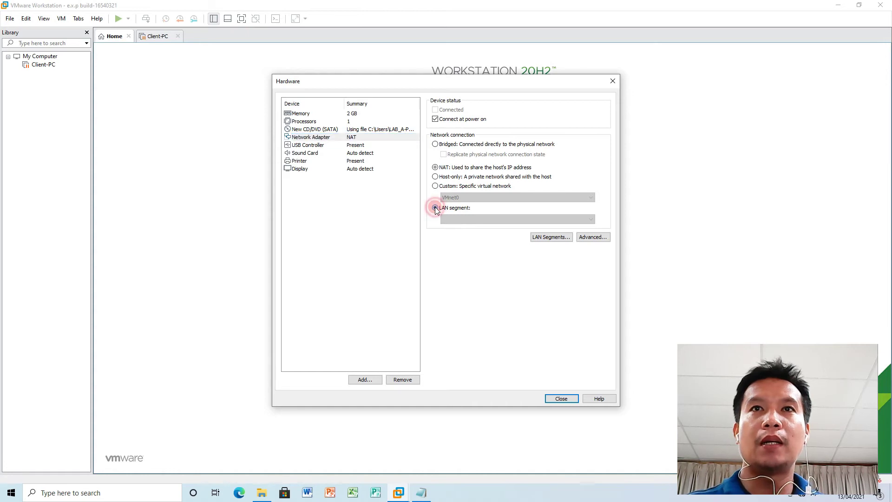
{"action": "left_click", "coordinate": [545, 238]}
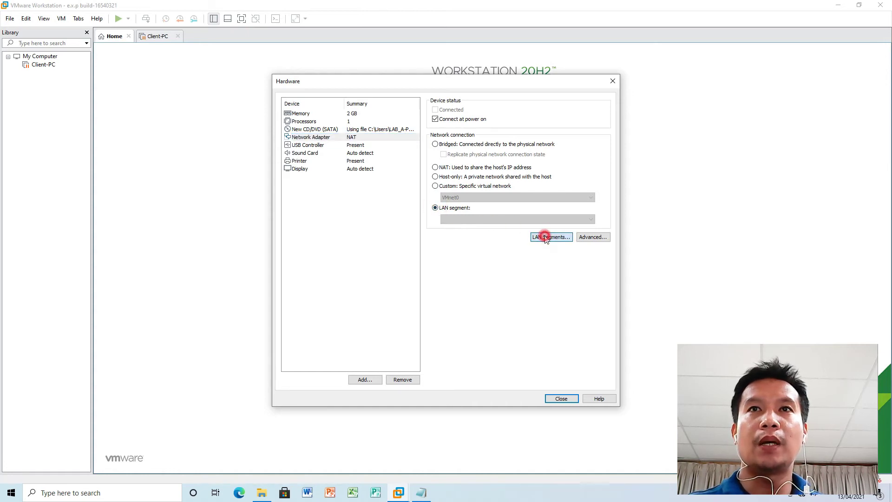
{"action": "left_click", "coordinate": [497, 298]}
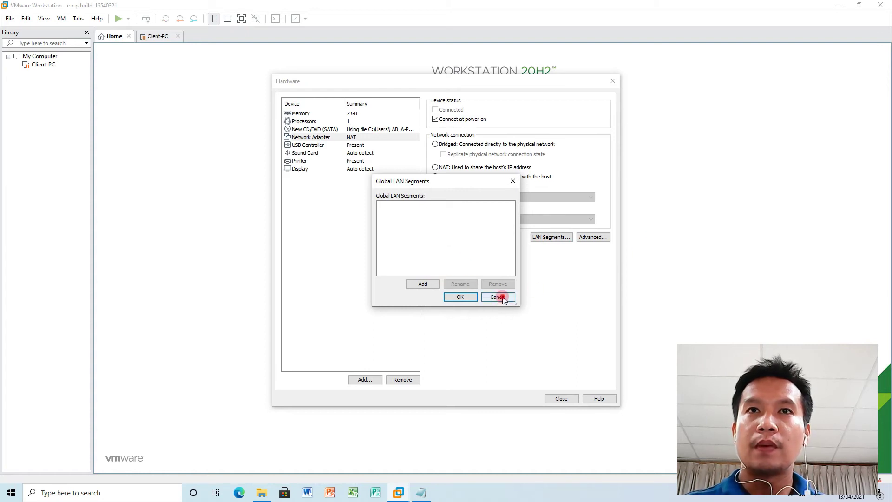
{"action": "left_click", "coordinate": [498, 296]}
Review Advanced adapter settings, restore NAT networking, and close the hardware settings.
{"action": "left_click", "coordinate": [594, 237]}
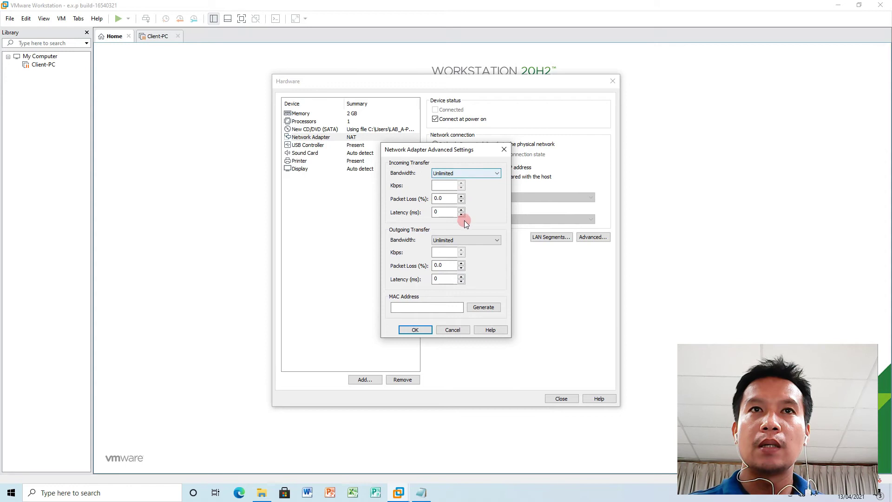
{"action": "left_click", "coordinate": [420, 330]}
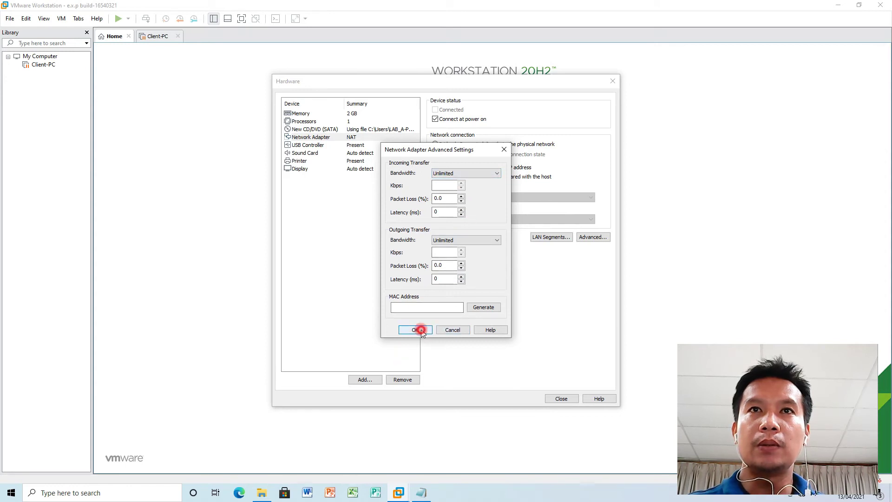
{"action": "left_click", "coordinate": [454, 330]}
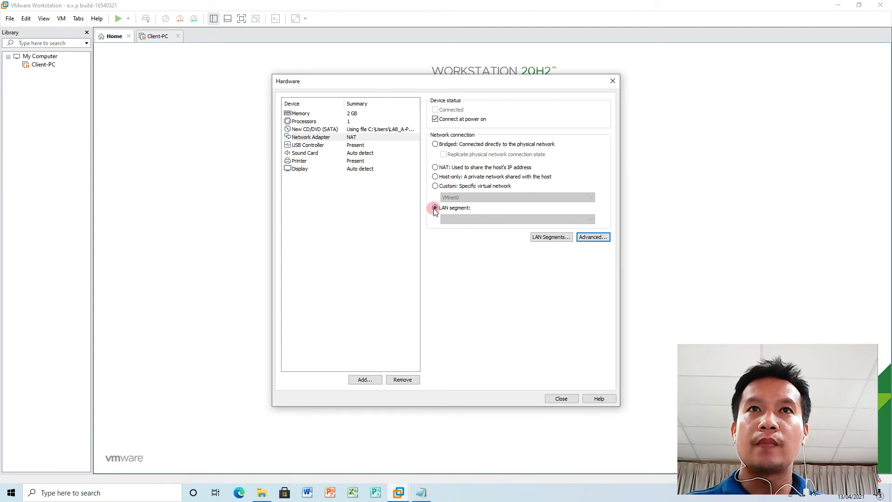
{"action": "left_click", "coordinate": [435, 167]}
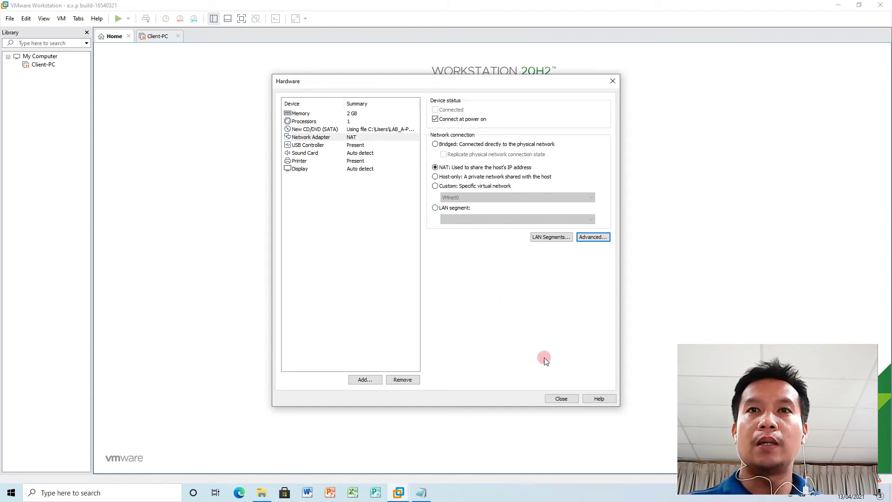
{"action": "left_click", "coordinate": [560, 399]}
Finish the wizard to create Server-PC1 and its virtual disk, then power it on.
{"action": "left_click", "coordinate": [486, 330]}
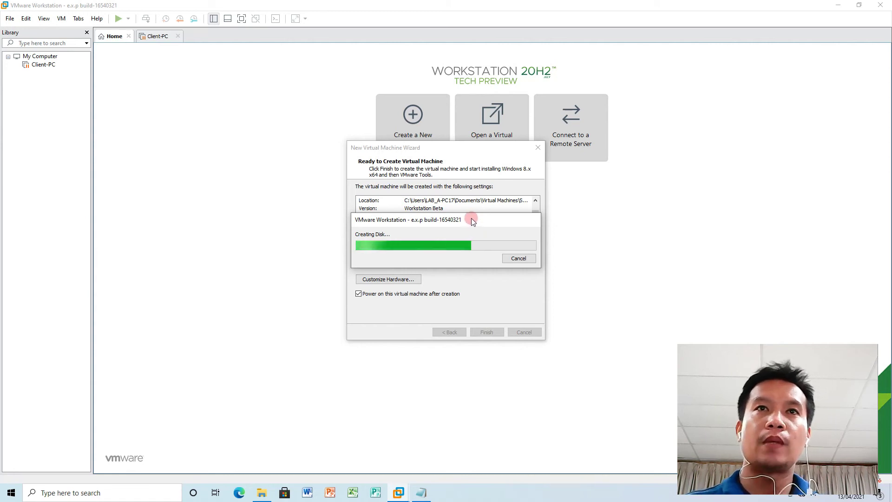
{"action": "left_click_drag", "start_coordinate": [475, 217], "coordinate": [470, 253]}
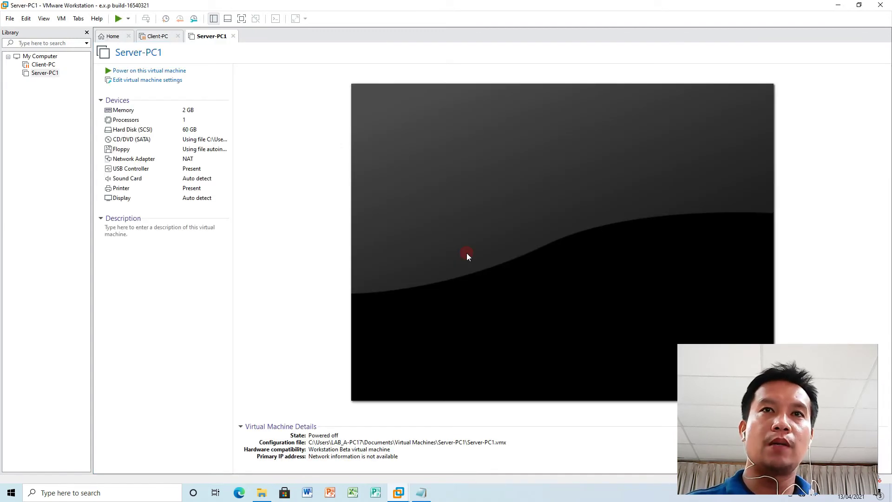
{"action": "left_click", "coordinate": [467, 253]}
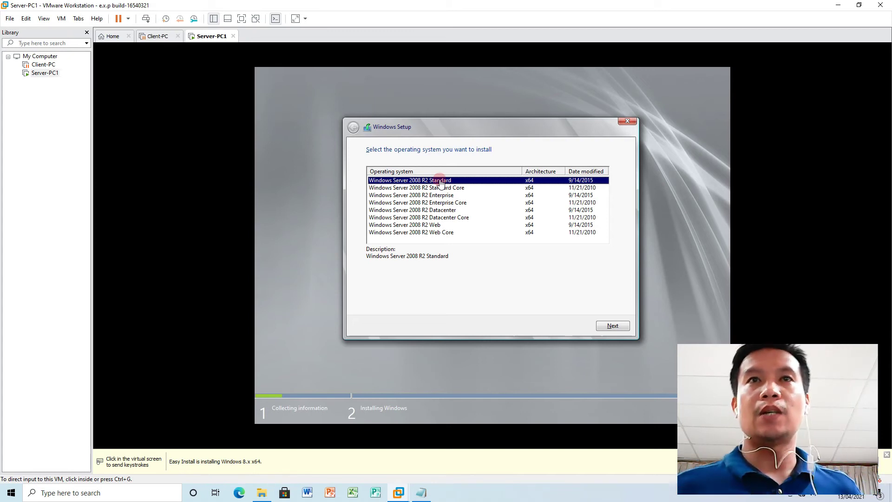
Choose Windows Server 2008 R2 Standard in Windows Setup and start installing it.
{"action": "left_click", "coordinate": [611, 327]}
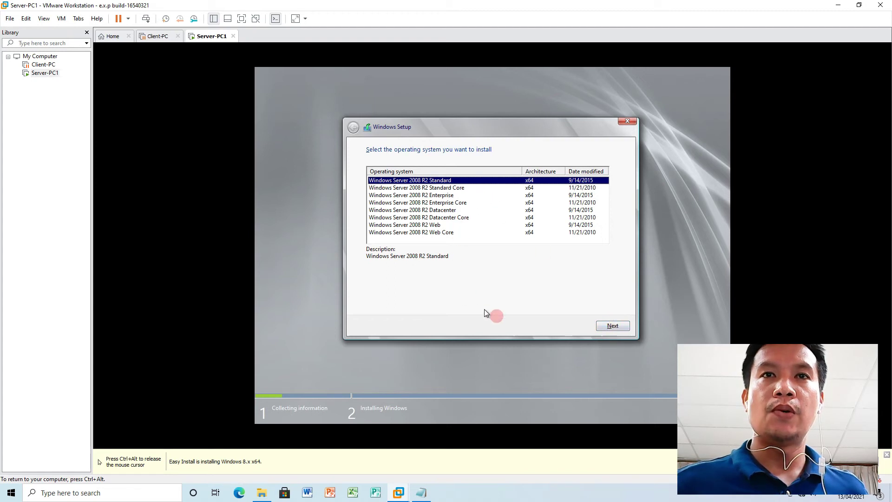
{"action": "left_click", "coordinate": [612, 325]}
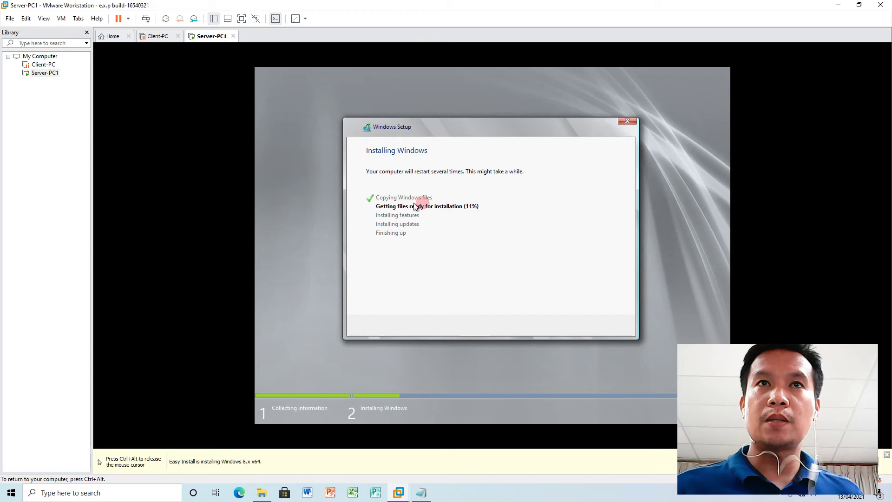
{"action": "key", "text": "ctrl+alt"}
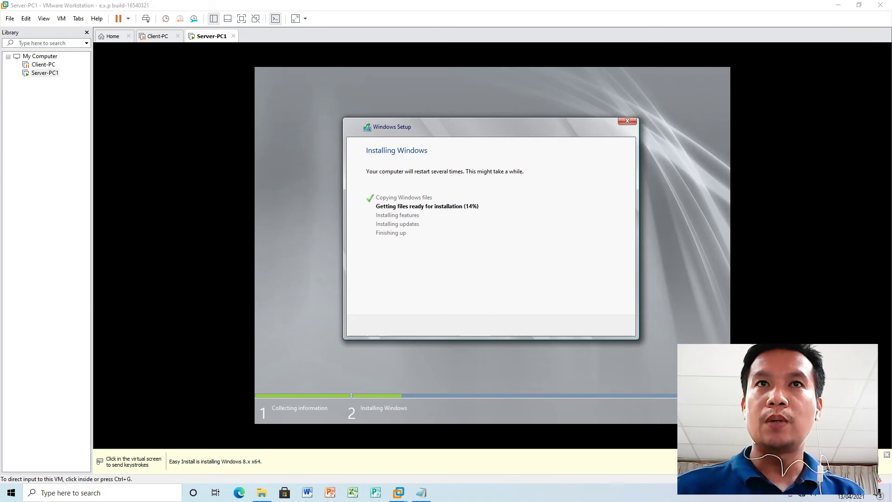
{"action": "left_click", "coordinate": [800, 494]}
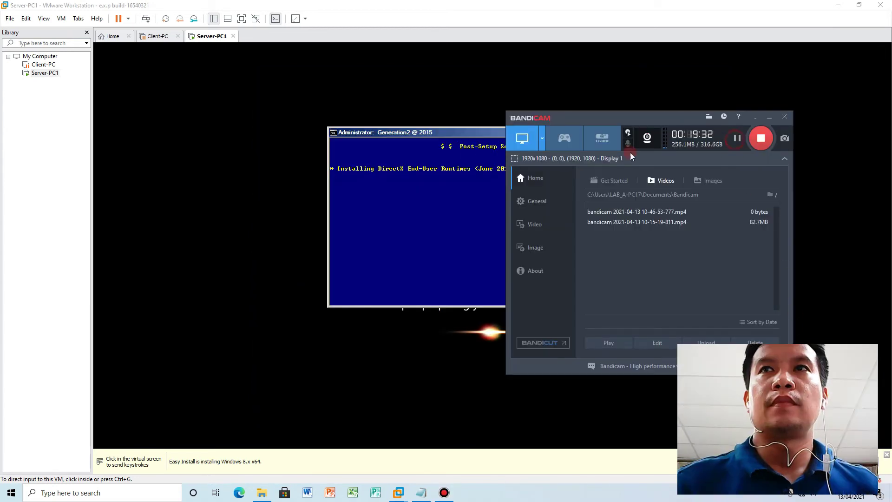
Bring the Server-PC1 console to the front and give it keyboard and mouse control.
{"action": "left_click", "coordinate": [364, 103]}
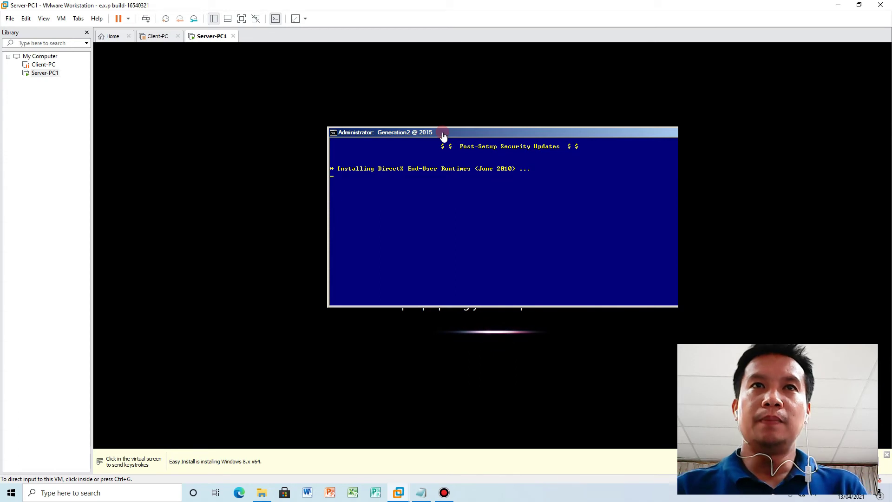
{"action": "left_click", "coordinate": [444, 135]}
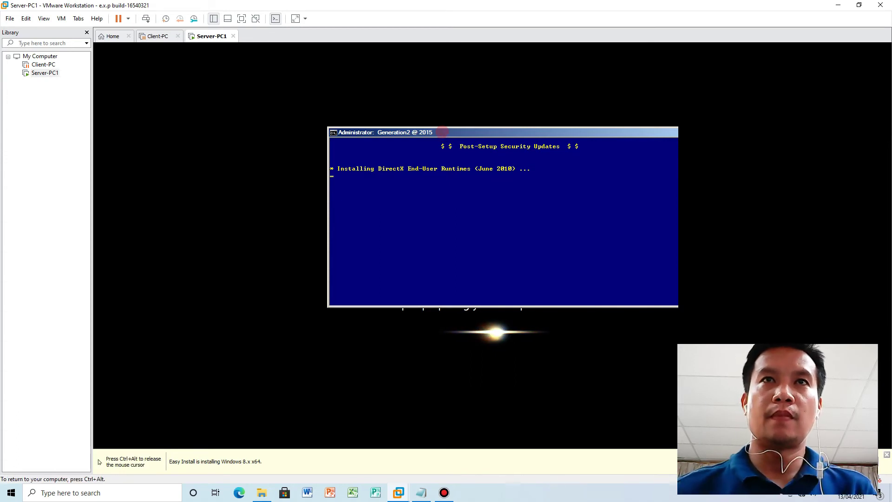
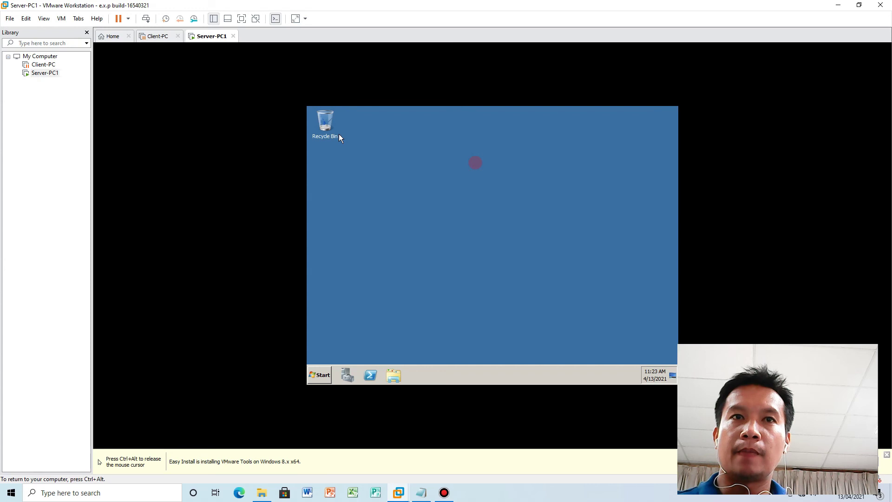
Restart Server-PC1 from the Start menu with 'Security issue' as the reason, force-closing Server Manager.
{"action": "left_click", "coordinate": [324, 377]}
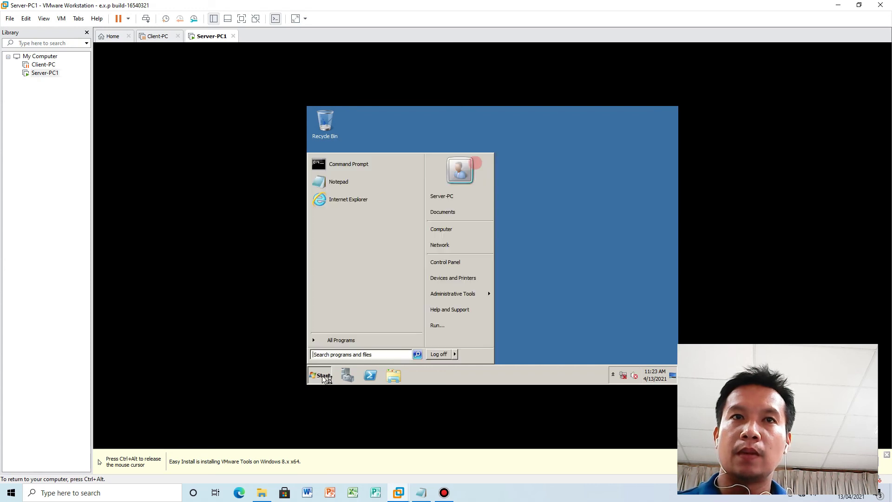
{"action": "mouse_move", "coordinate": [455, 355]}
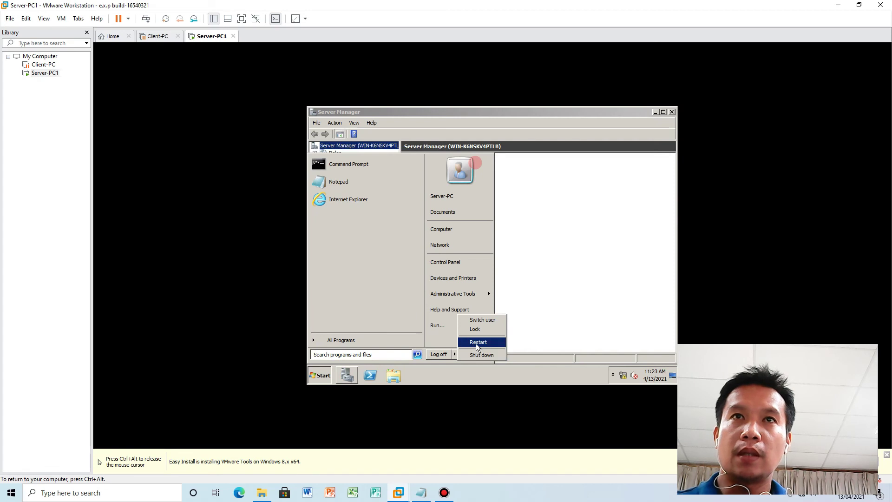
{"action": "left_click", "coordinate": [474, 344]}
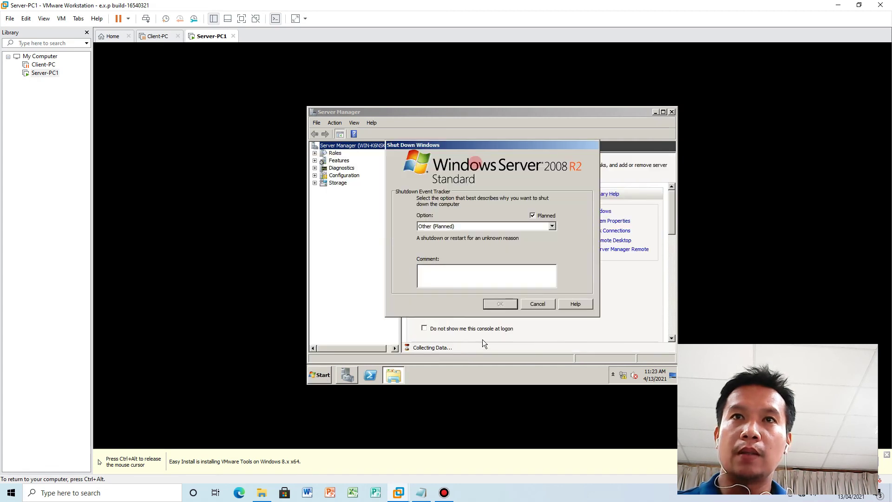
{"action": "left_click", "coordinate": [552, 226]}
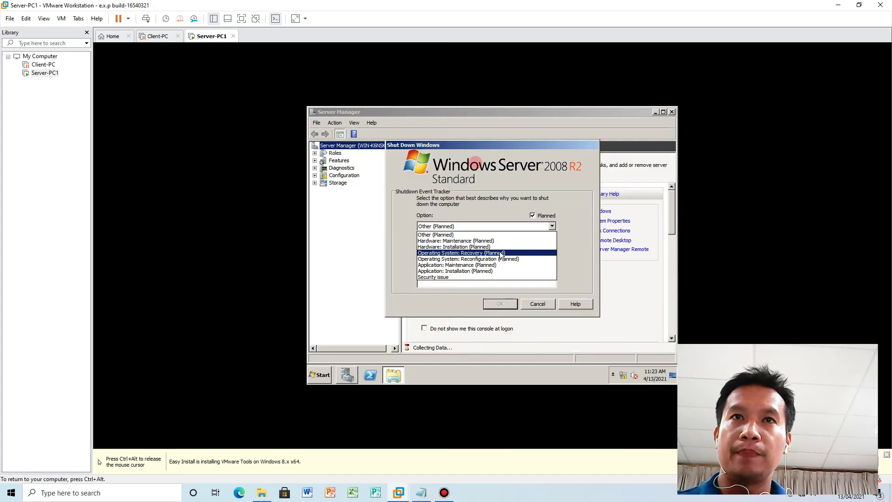
{"action": "left_click", "coordinate": [468, 277]}
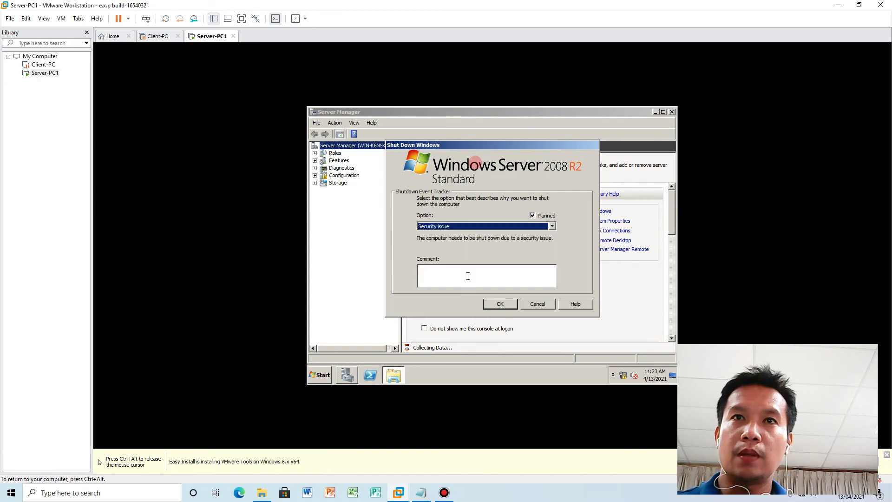
{"action": "left_click", "coordinate": [501, 306]}
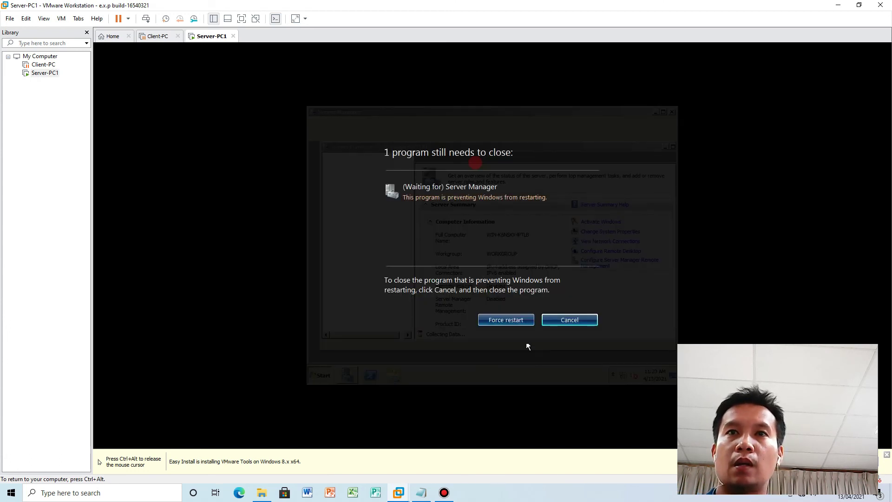
{"action": "left_click", "coordinate": [509, 320]}
{"action": "left_click", "coordinate": [507, 320]}
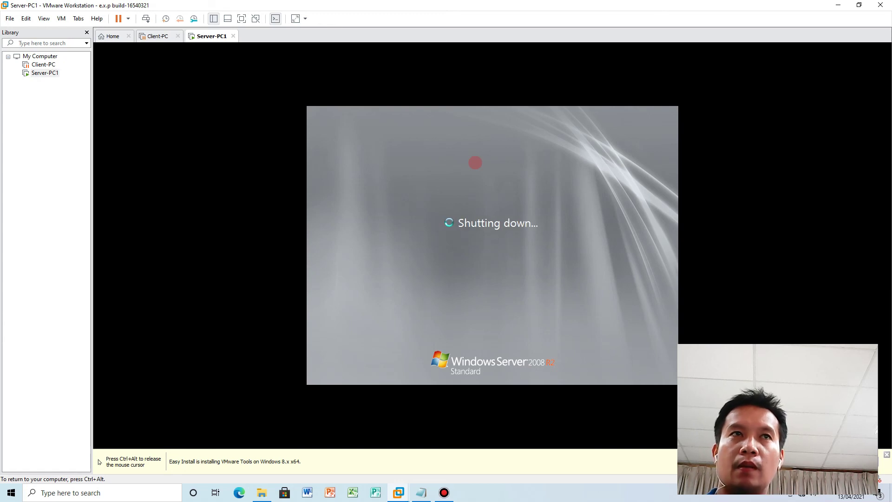
Release input from Server-PC1 and select the suspended Client-PC machine in the Library.
{"action": "key", "text": "ctrl+alt"}
{"action": "left_click", "coordinate": [43, 64]}
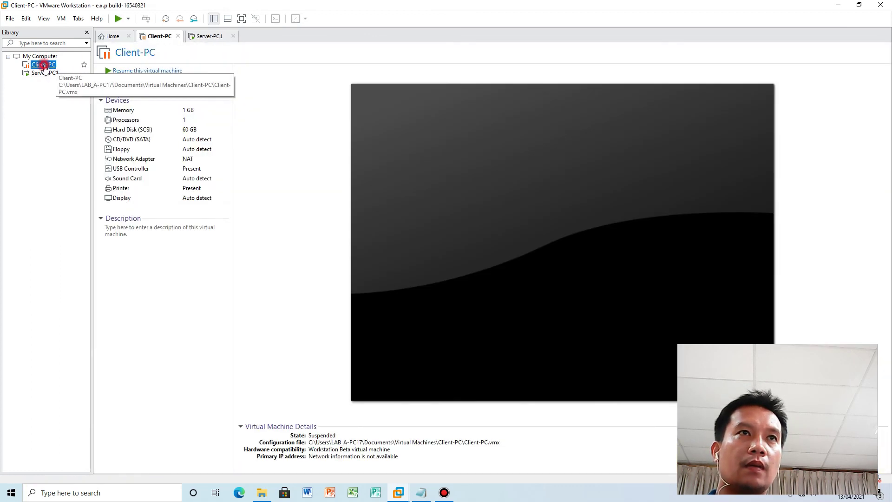
Resume Client-PC to its Windows 7 desktop, then switch back to Server-PC1.
{"action": "left_click", "coordinate": [117, 18]}
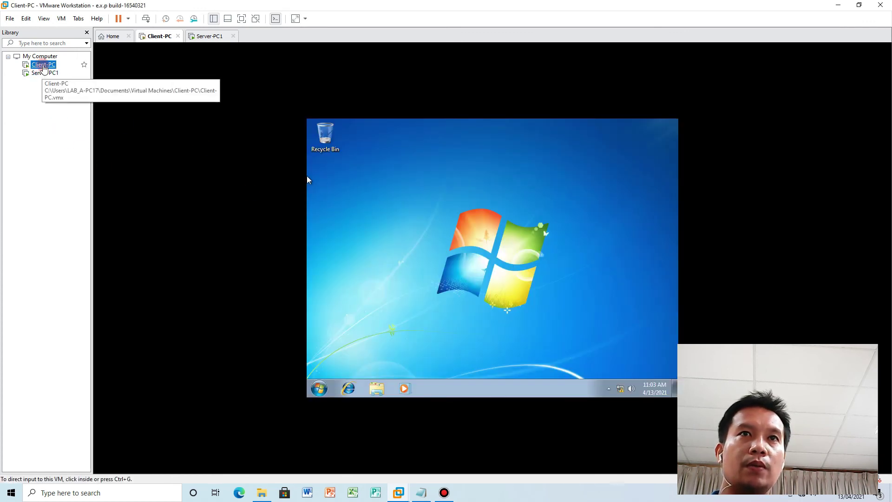
{"action": "left_click", "coordinate": [40, 74]}
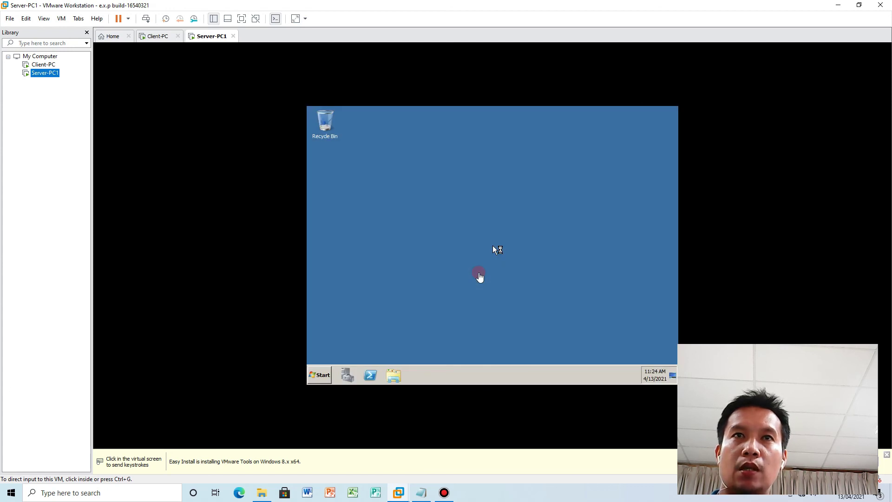
Capture input in the restarted Server-PC1 so Server Manager opens with its computer information.
{"action": "left_click", "coordinate": [324, 377]}
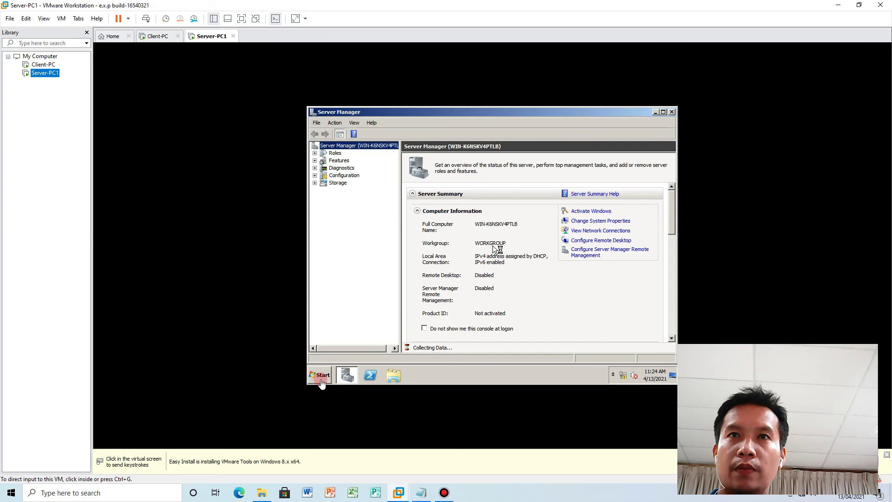
{"action": "left_click", "coordinate": [321, 380]}
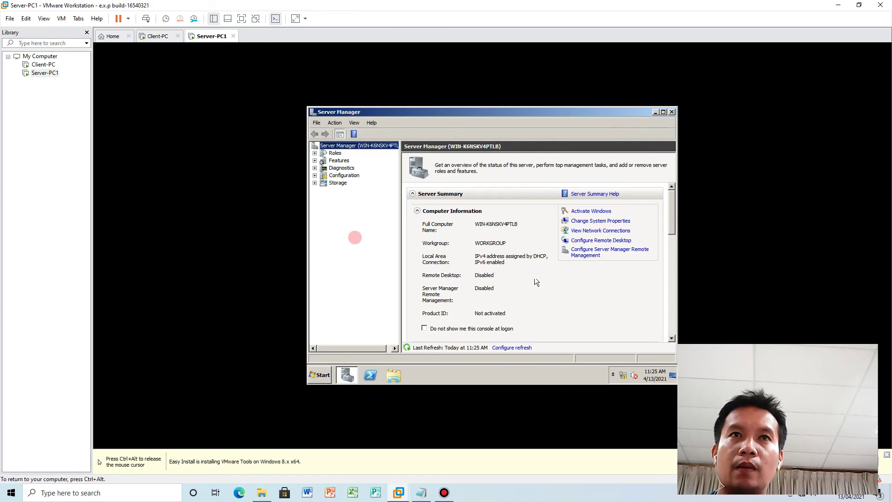
Open the Add Features wizard from the Features summary, scroll its feature list, and cancel it.
{"action": "left_click", "coordinate": [340, 162]}
{"action": "left_click", "coordinate": [583, 207]}
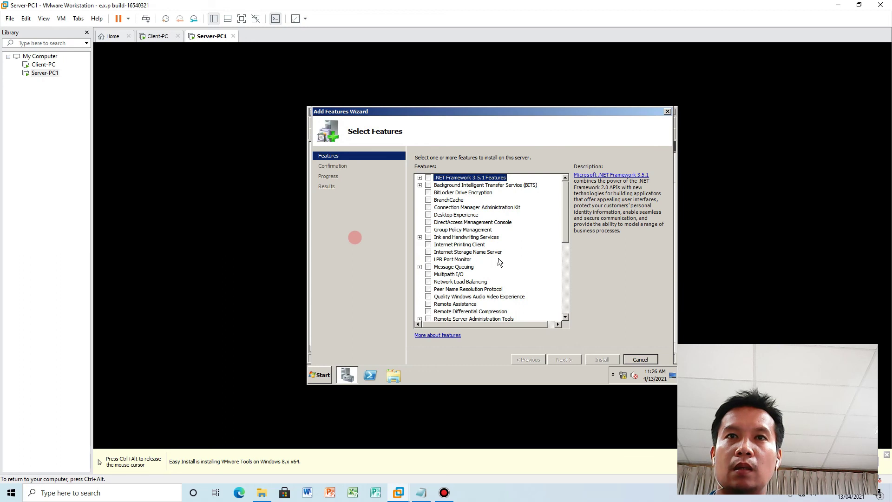
{"action": "left_click_drag", "start_coordinate": [562, 220], "coordinate": [581, 214]}
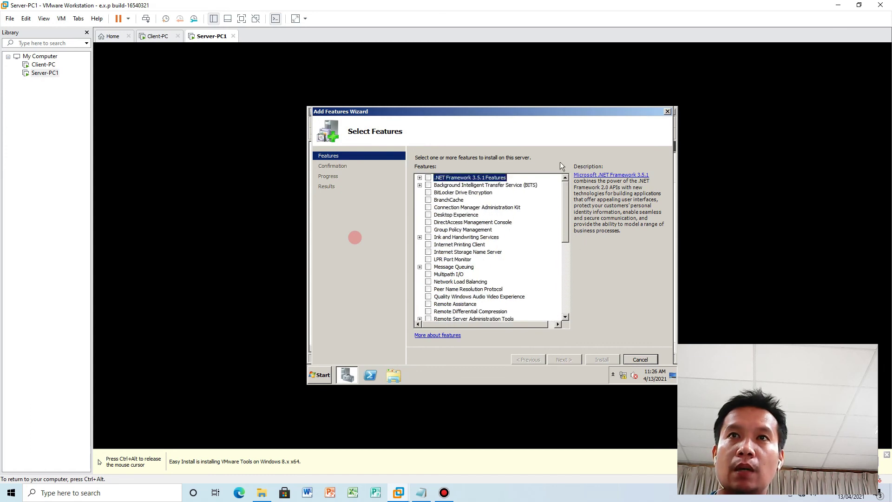
{"action": "left_click", "coordinate": [640, 360]}
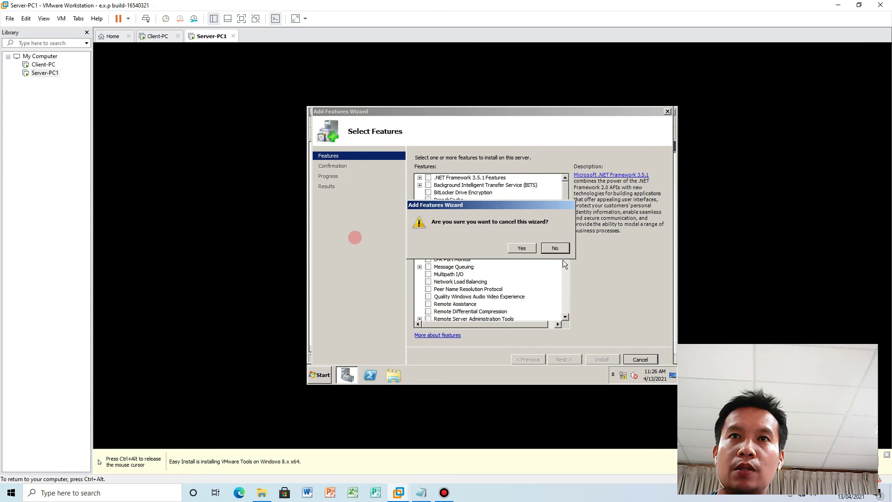
{"action": "left_click", "coordinate": [521, 248]}
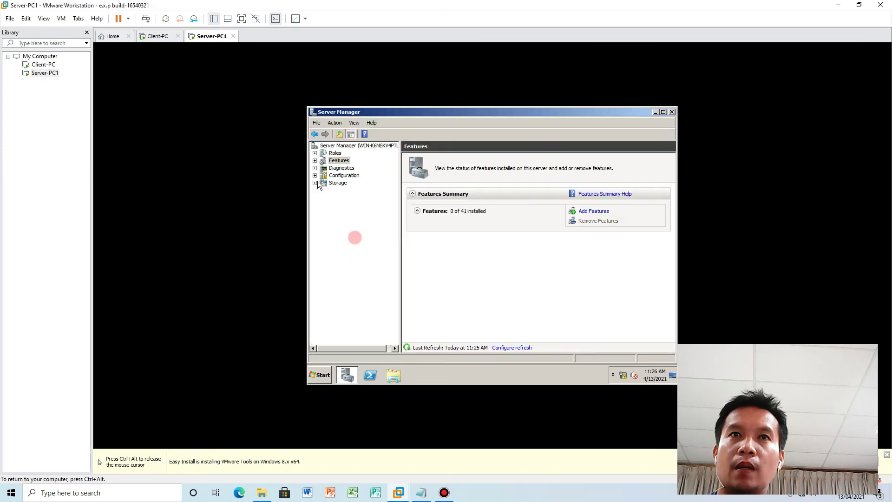
Browse the Add Features list a second time, cancel the wizard, and switch to the Roles summary.
{"action": "left_click", "coordinate": [330, 154]}
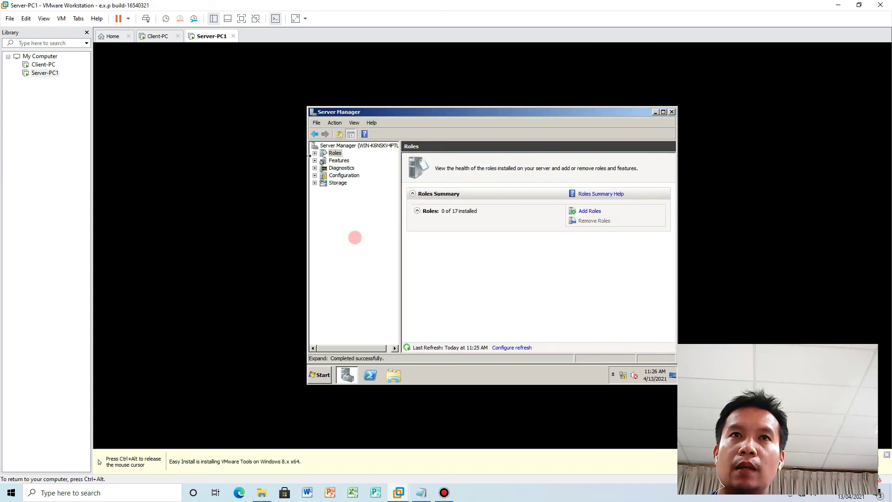
{"action": "left_click", "coordinate": [331, 160]}
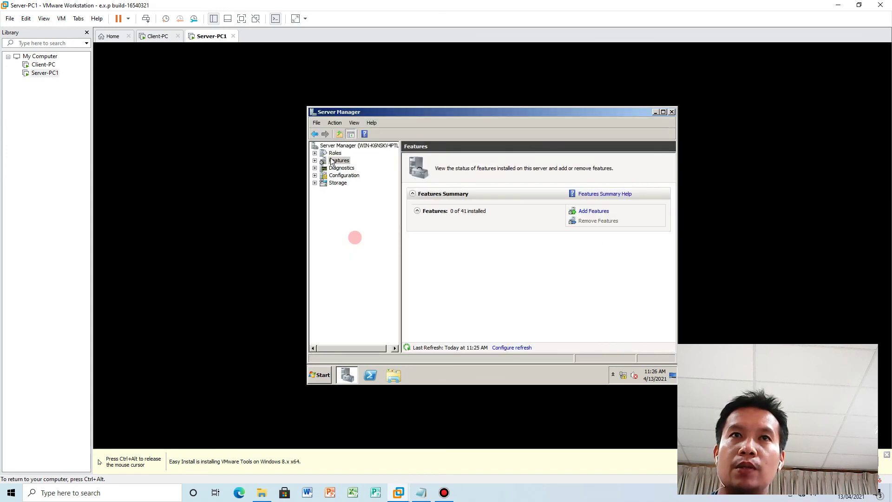
{"action": "left_click", "coordinate": [593, 212]}
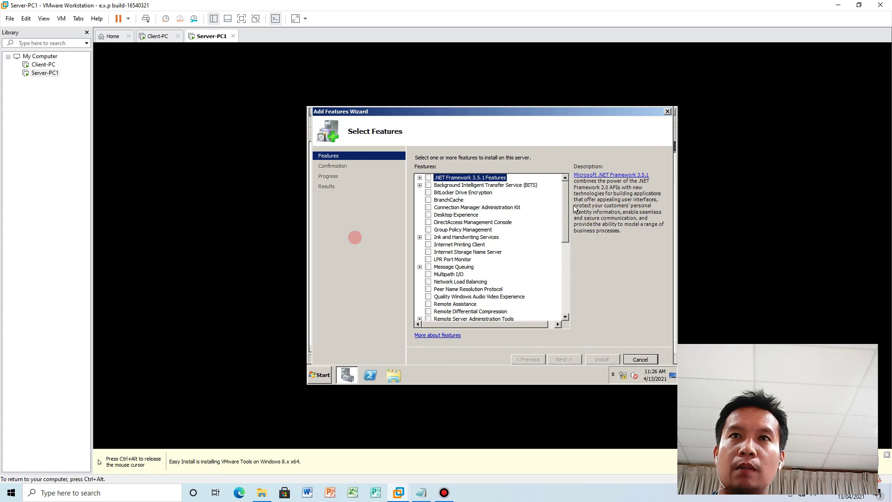
{"action": "left_click_drag", "start_coordinate": [567, 209], "coordinate": [564, 234]}
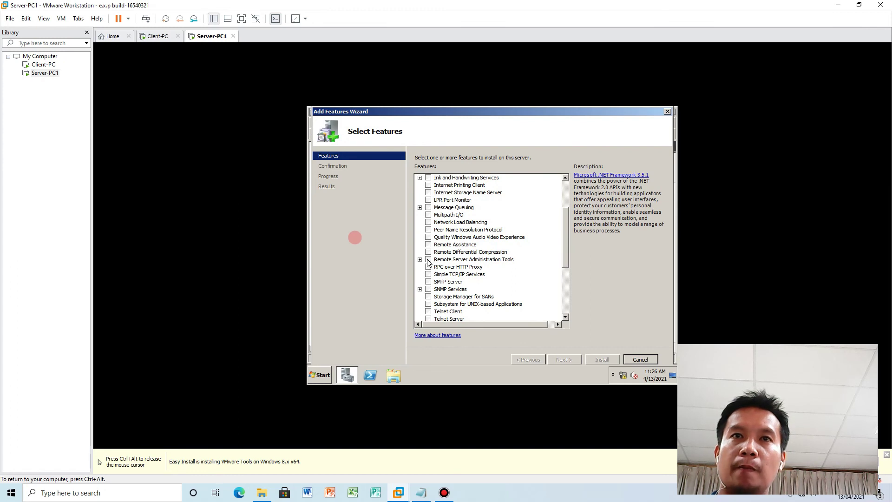
{"action": "left_click", "coordinate": [637, 360]}
{"action": "left_click", "coordinate": [528, 250]}
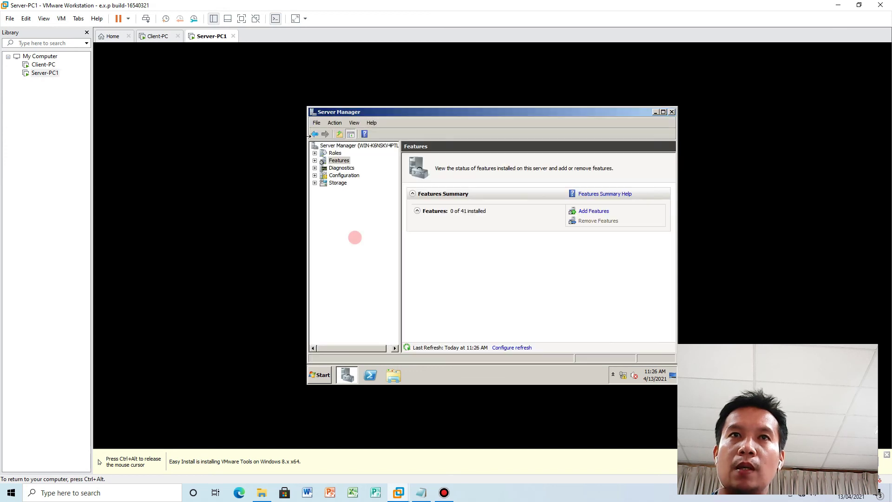
{"action": "left_click", "coordinate": [335, 154]}
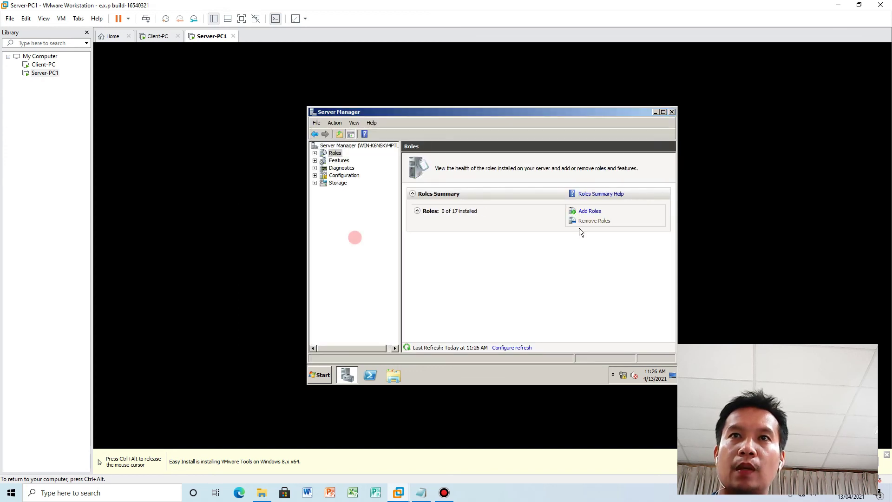
Open the Add Roles wizard, cancel it without adding roles, and close Server Manager.
{"action": "left_click", "coordinate": [591, 212]}
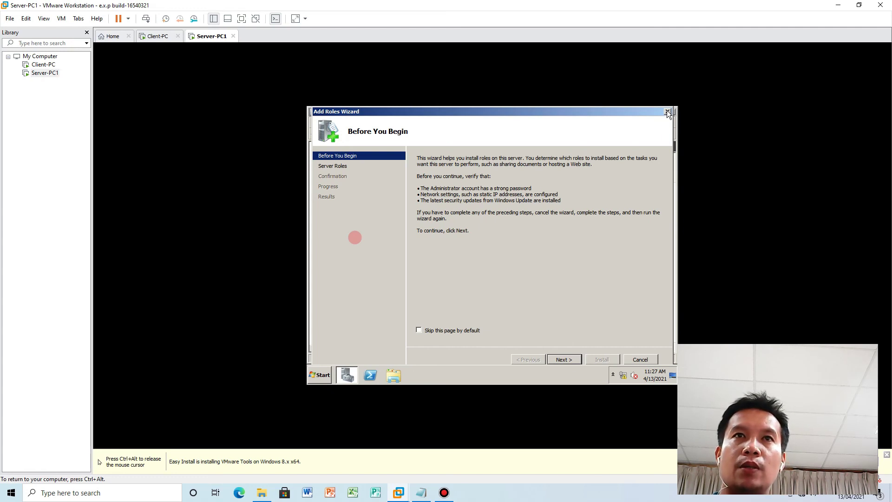
{"action": "left_click", "coordinate": [668, 112]}
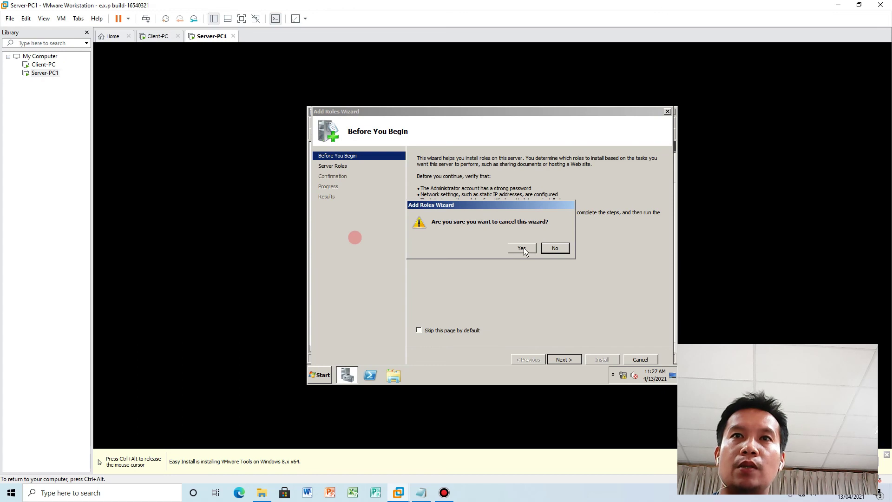
{"action": "left_click", "coordinate": [522, 249]}
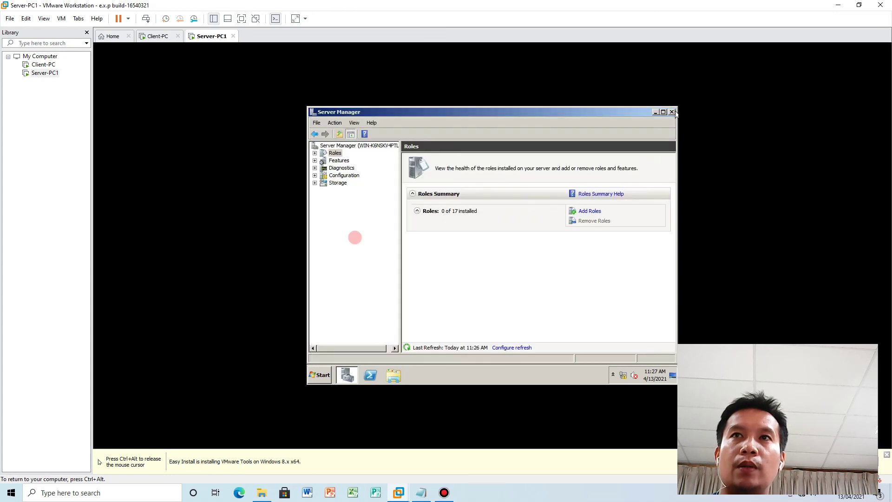
{"action": "left_click", "coordinate": [672, 112]}
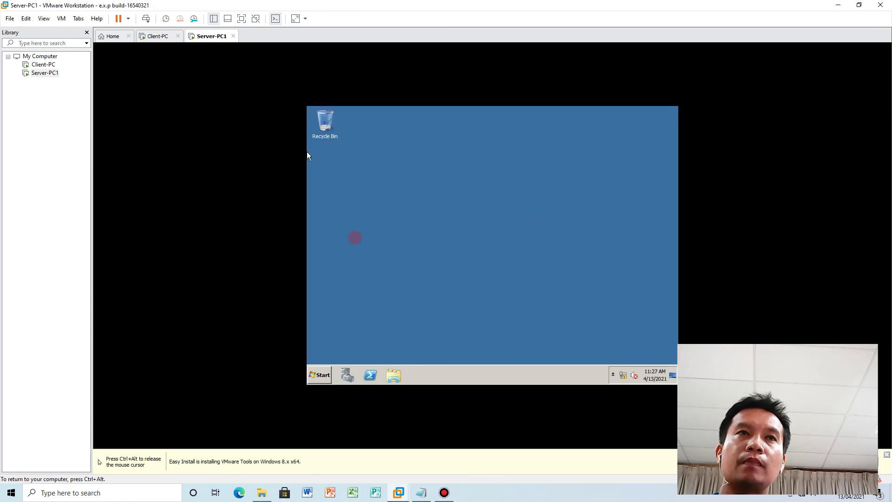